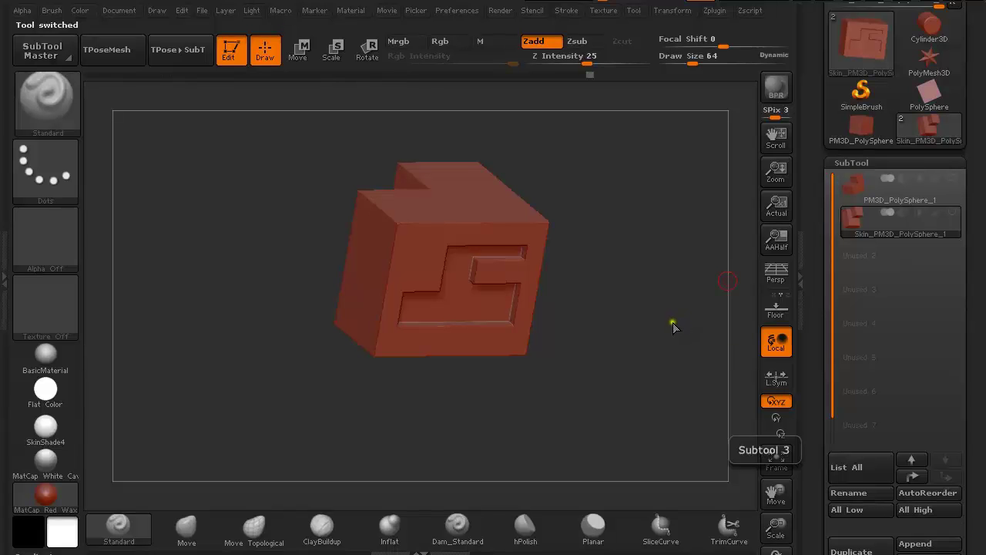
Orbit the finished stepped block to inspect it from several angles
{"action": "mouse_move", "coordinate": [577, 323]}
{"action": "left_mouse_down"}
{"action": "mouse_move", "coordinate": [609, 287]}
{"action": "mouse_move", "coordinate": [598, 271]}
{"action": "mouse_move", "coordinate": [641, 319]}
{"action": "mouse_move", "coordinate": [603, 288]}
{"action": "mouse_move", "coordinate": [547, 280]}
{"action": "mouse_move", "coordinate": [568, 342]}
{"action": "mouse_move", "coordinate": [558, 356]}
{"action": "mouse_move", "coordinate": [624, 209]}
{"action": "mouse_move", "coordinate": [674, 194]}
{"action": "left_mouse_up"}
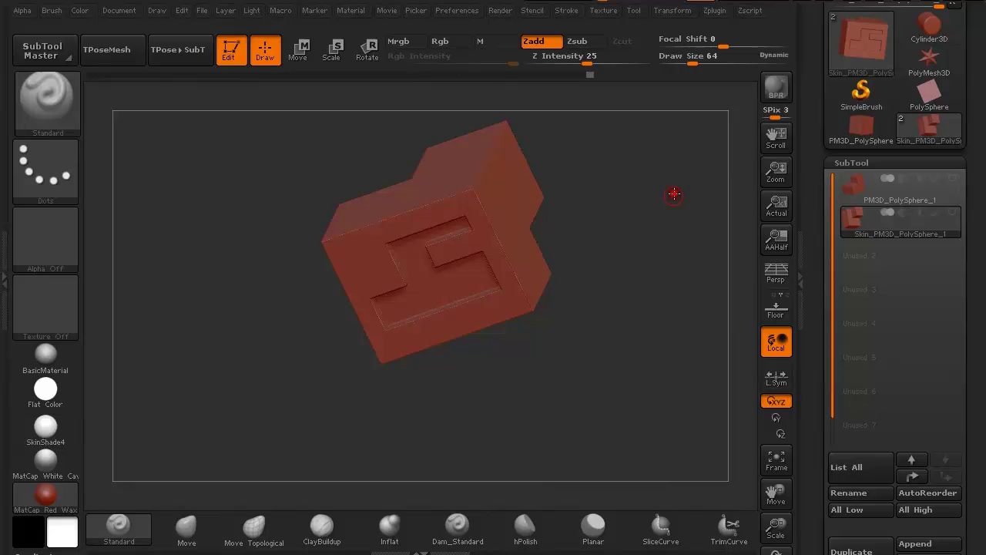
{"action": "mouse_move", "coordinate": [641, 222]}
{"action": "left_mouse_down"}
{"action": "mouse_move", "coordinate": [623, 366]}
{"action": "mouse_move", "coordinate": [623, 280]}
{"action": "mouse_move", "coordinate": [566, 279]}
{"action": "mouse_move", "coordinate": [591, 269]}
{"action": "mouse_move", "coordinate": [547, 249]}
{"action": "mouse_move", "coordinate": [614, 238]}
{"action": "mouse_move", "coordinate": [680, 302]}
{"action": "left_mouse_up"}
{"action": "left_click_drag", "start_coordinate": [680, 352], "coordinate": [644, 194]}
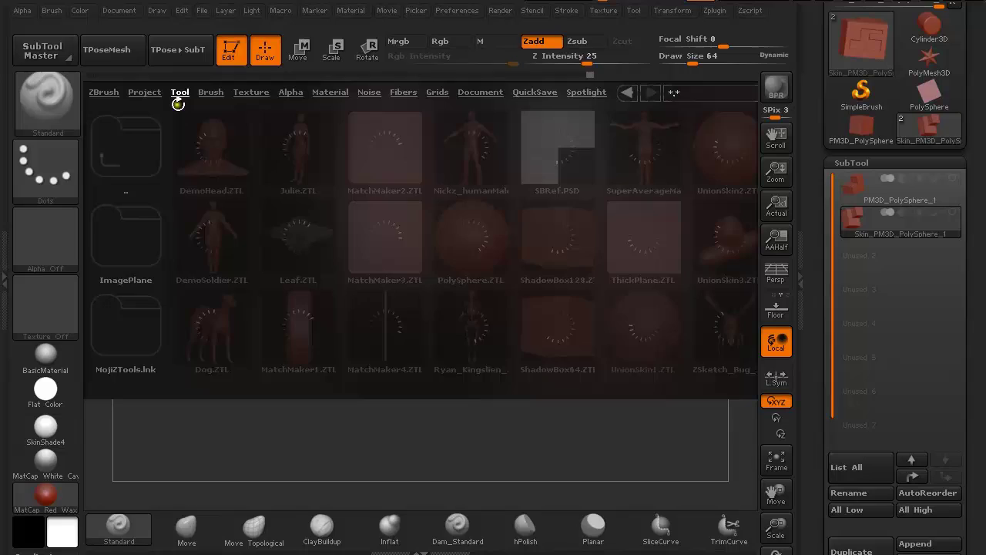
Load a fresh PolySphere from LightBox and pan it into view
{"action": "double_click", "coordinate": [476, 237]}
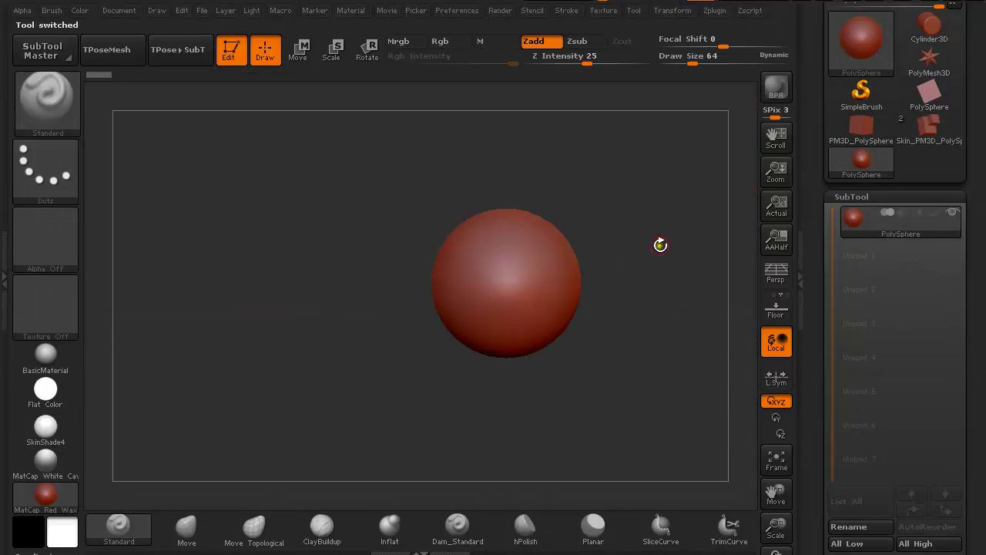
{"action": "left_click_drag", "start_coordinate": [660, 245], "coordinate": [620, 250], "text": "alt"}
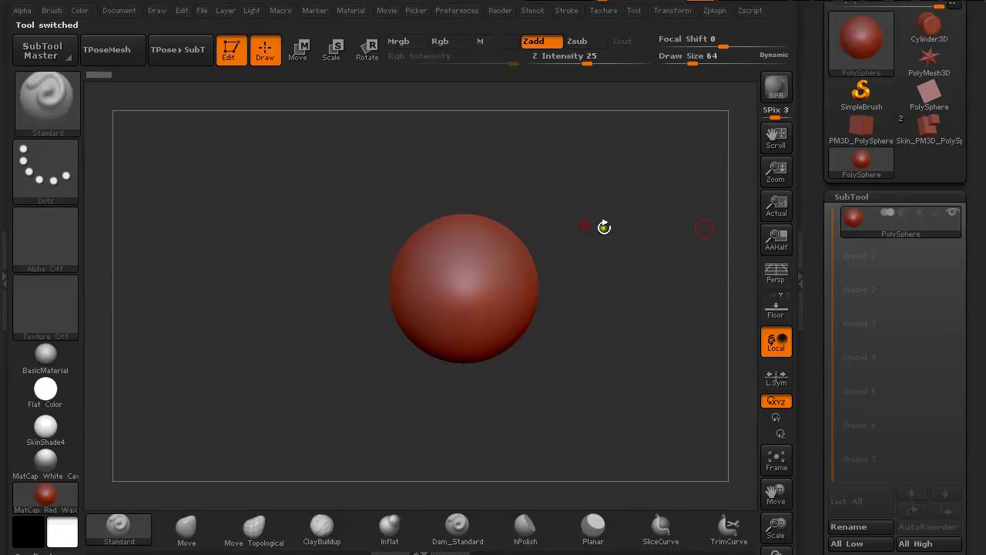
{"action": "scroll", "coordinate": [955, 335], "scroll_direction": "down", "scroll_amount": 5}
{"action": "scroll", "coordinate": [956, 336], "scroll_direction": "down", "scroll_amount": 1}
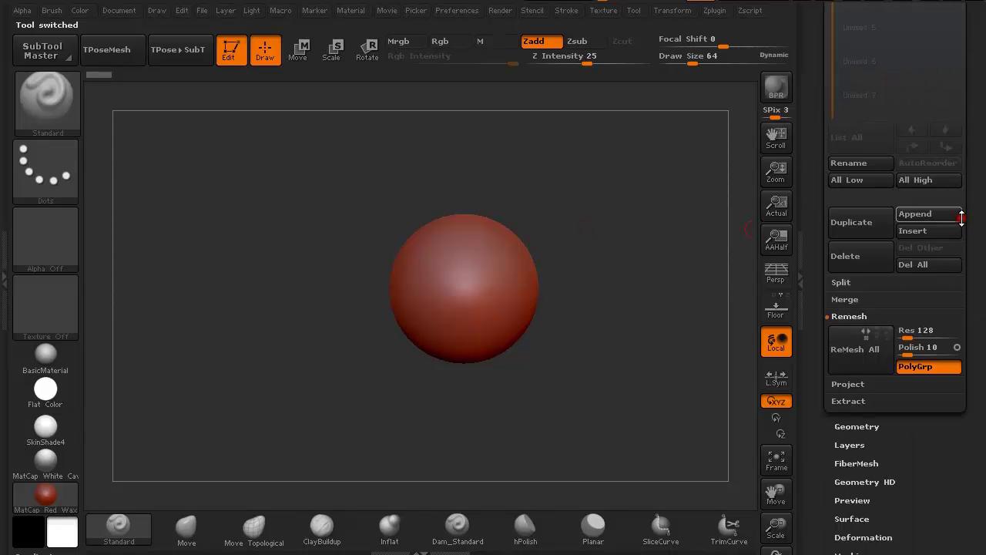
Set SDiv to 1, Del Higher, and Reconstruct Subdiv three times to get a base cube
{"action": "left_click", "coordinate": [873, 423]}
{"action": "left_click_drag", "start_coordinate": [859, 44], "coordinate": [830, 44]}
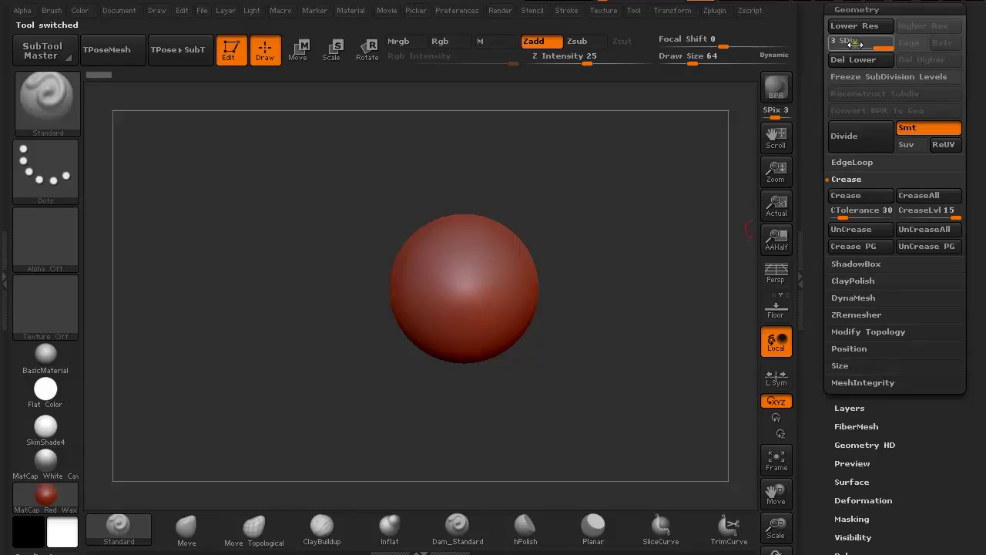
{"action": "left_click", "coordinate": [917, 62]}
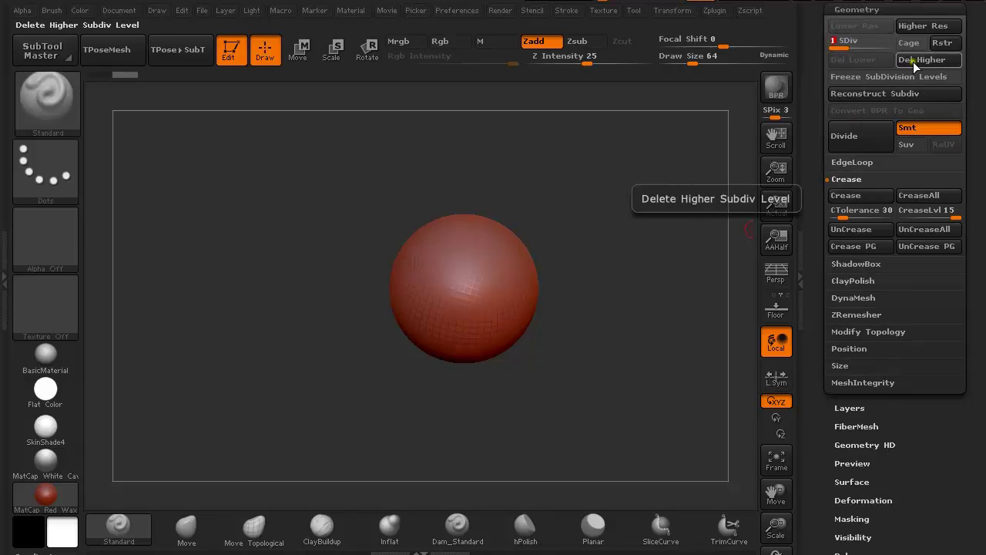
{"action": "left_click", "coordinate": [876, 94]}
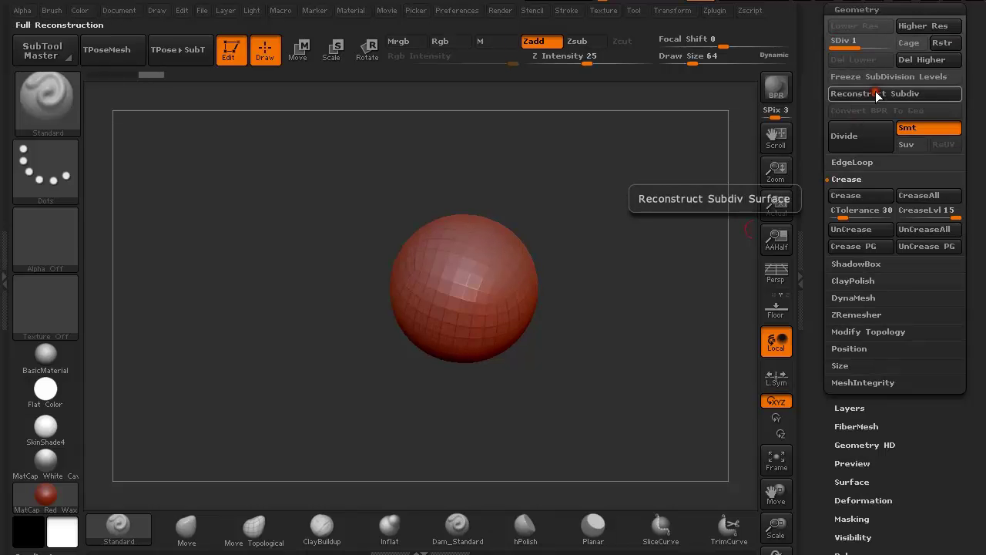
{"action": "left_click", "coordinate": [876, 94]}
{"action": "left_click", "coordinate": [876, 94]}
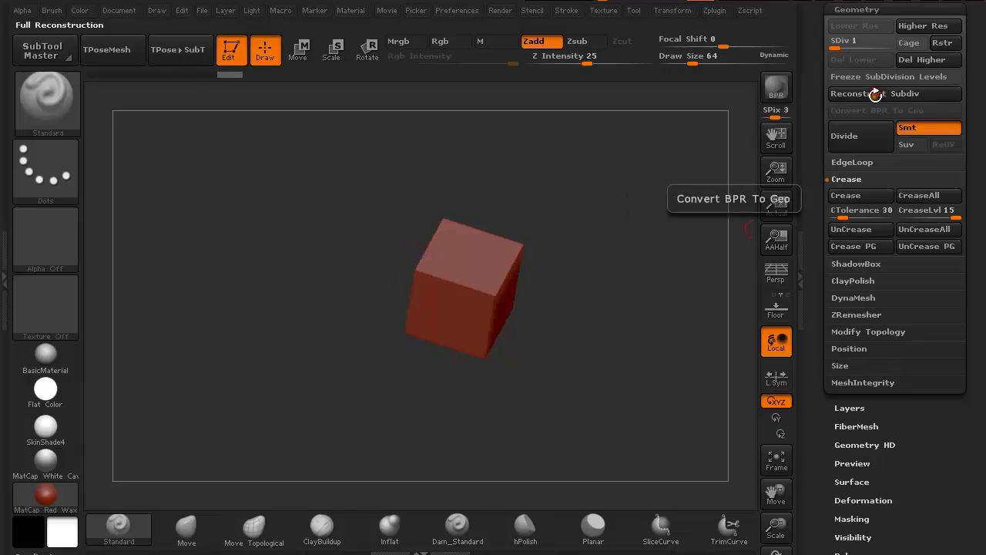
{"action": "left_click_drag", "start_coordinate": [541, 269], "coordinate": [593, 259]}
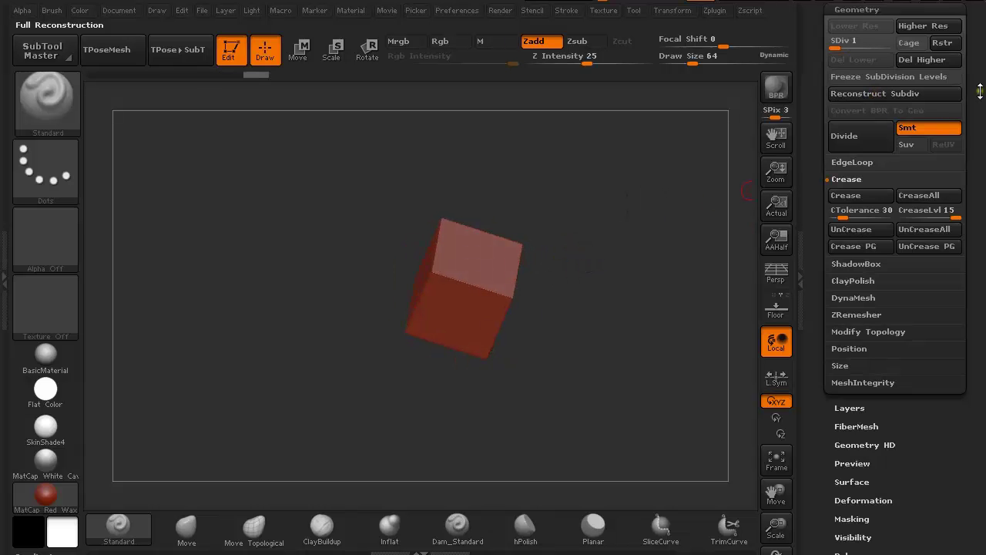
Convert the cube with Make PolyMesh3D, open Polygroups, and show polygroup colours via Shift+F
{"action": "left_click_drag", "start_coordinate": [980, 90], "coordinate": [972, 246]}
{"action": "left_click", "coordinate": [888, 70]}
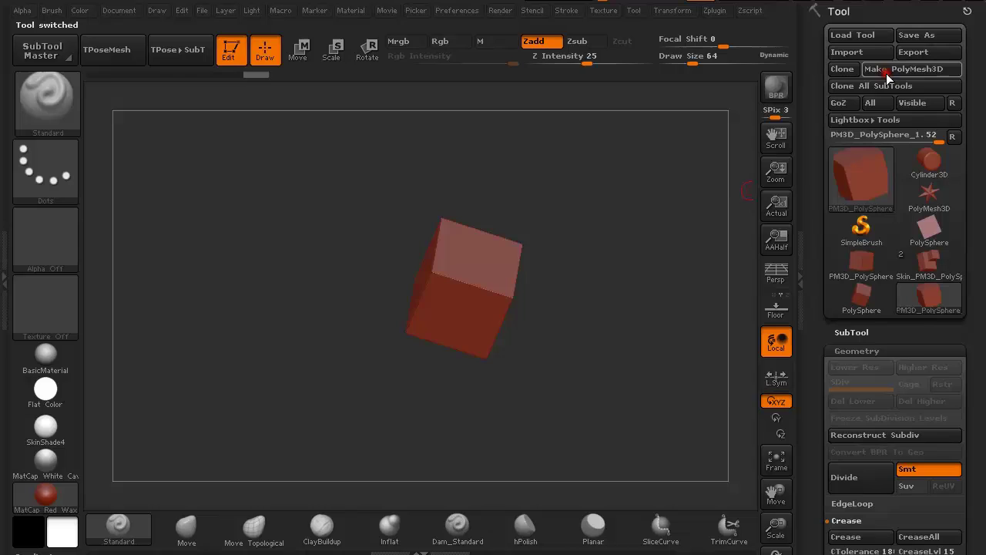
{"action": "left_click_drag", "start_coordinate": [955, 407], "coordinate": [956, 236]}
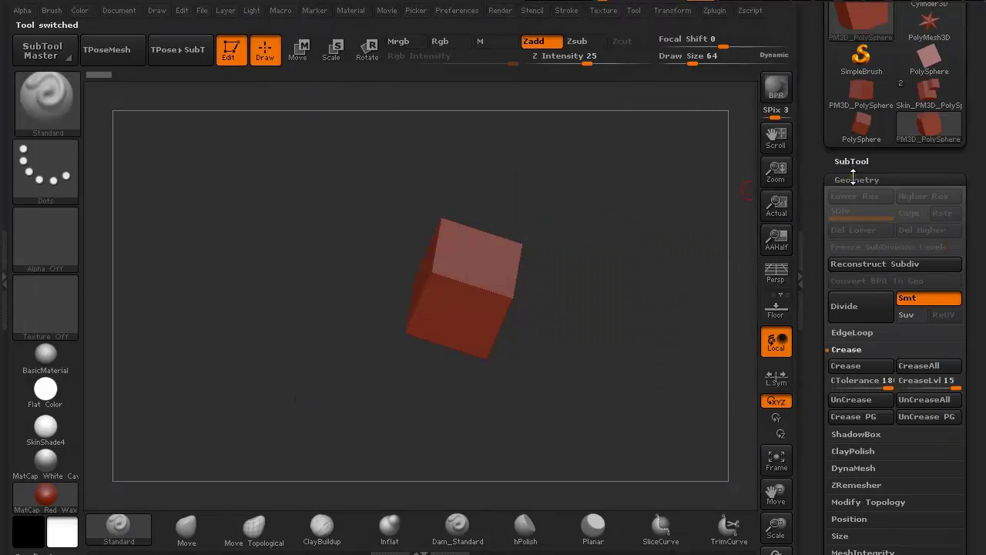
{"action": "left_click", "coordinate": [853, 179]}
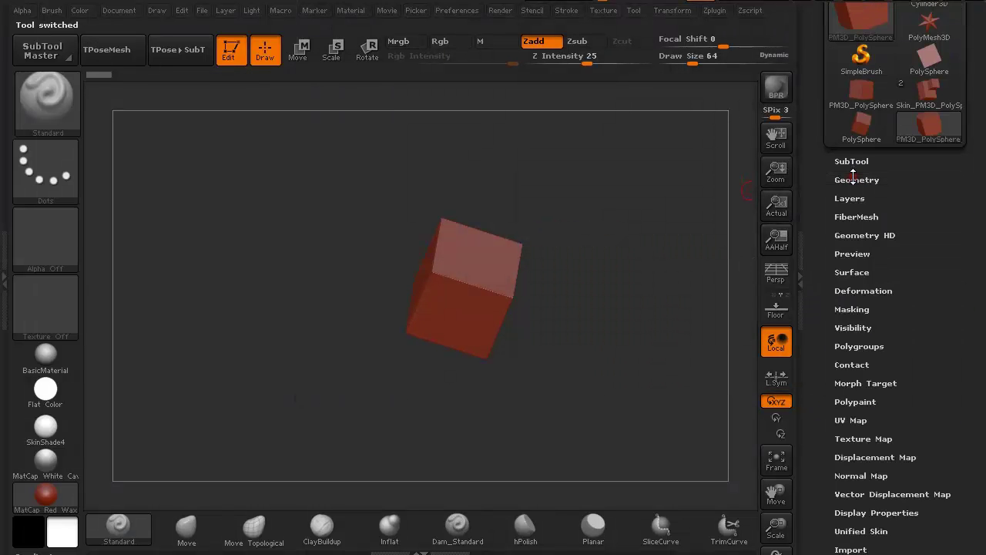
{"action": "left_click", "coordinate": [871, 346]}
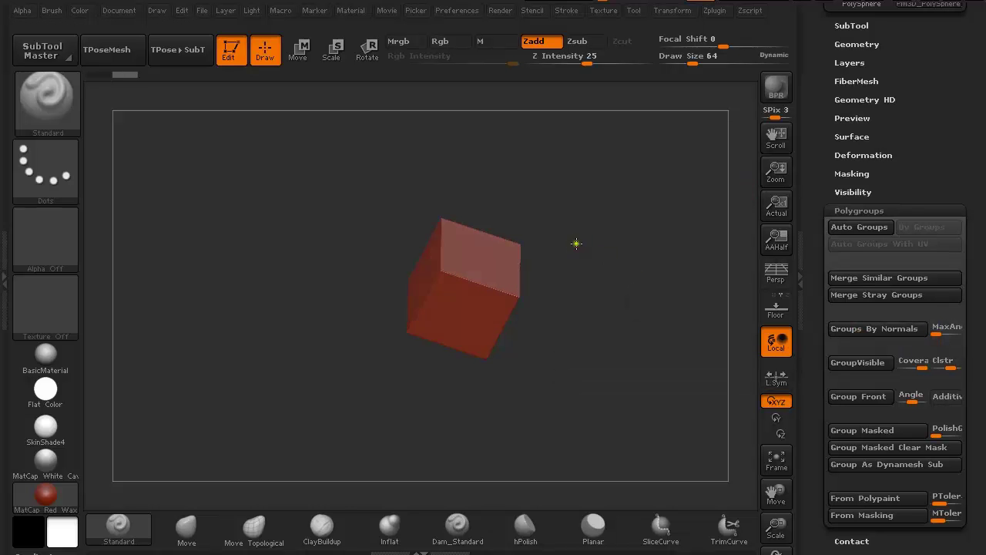
{"action": "mouse_move", "coordinate": [575, 242]}
{"action": "left_mouse_down"}
{"action": "mouse_move", "coordinate": [597, 248]}
{"action": "mouse_move", "coordinate": [592, 266]}
{"action": "mouse_move", "coordinate": [616, 254]}
{"action": "mouse_move", "coordinate": [590, 243]}
{"action": "mouse_move", "coordinate": [652, 183]}
{"action": "mouse_move", "coordinate": [660, 209]}
{"action": "mouse_move", "coordinate": [645, 221]}
{"action": "mouse_move", "coordinate": [584, 196]}
{"action": "mouse_move", "coordinate": [582, 220]}
{"action": "left_mouse_up"}
{"action": "key", "text": "shift+f"}
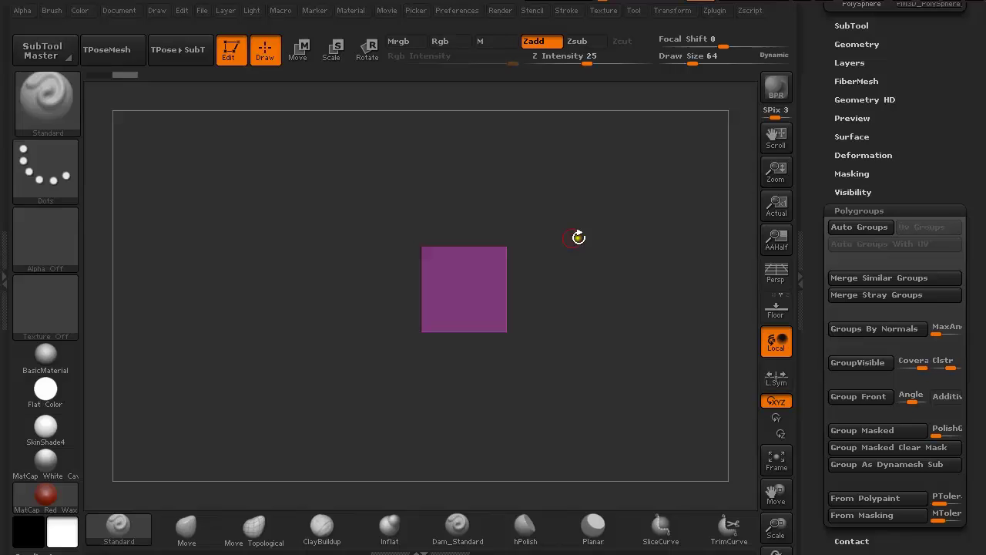
Isolate the purple front face with SelectRect, invert visibility, then clear the cube's mask
{"action": "key", "text": "ctrl+shift"}
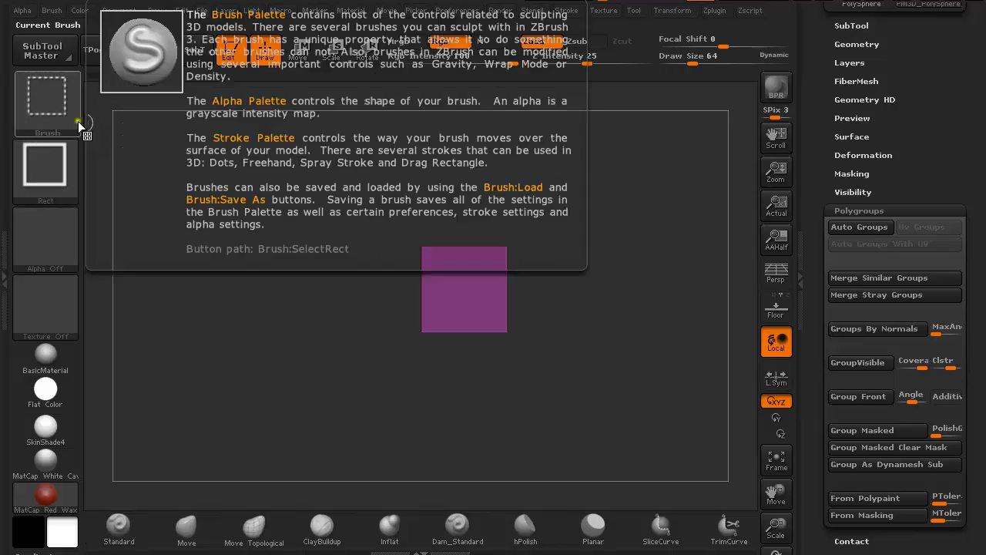
{"action": "mouse_move", "coordinate": [381, 216]}
{"action": "left_mouse_down", "text": "ctrl+shift"}
{"action": "mouse_move", "coordinate": [446, 402]}
{"action": "mouse_move", "coordinate": [443, 385]}
{"action": "left_mouse_up", "text": "ctrl+shift"}
{"action": "left_click_drag", "start_coordinate": [591, 260], "coordinate": [596, 253]}
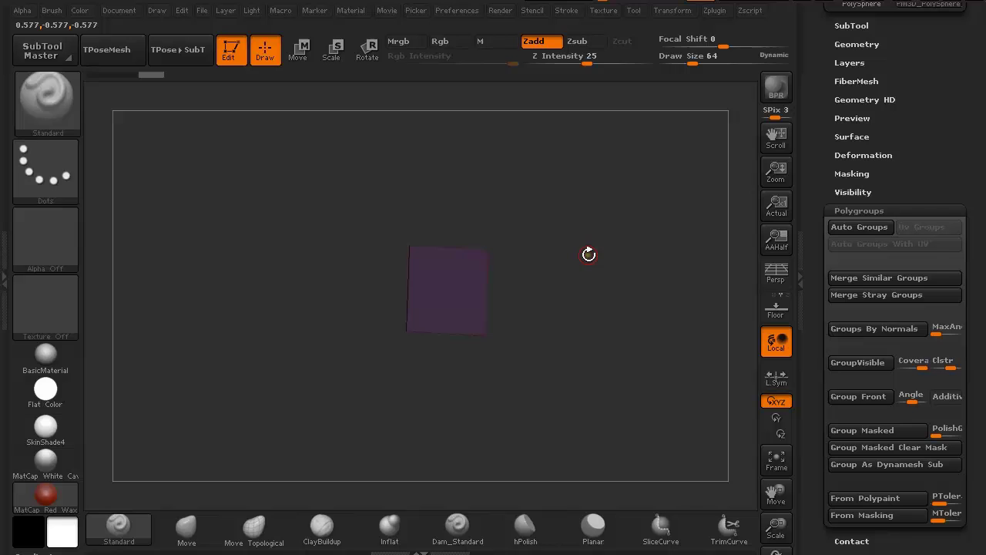
{"action": "left_click", "coordinate": [578, 248], "text": "ctrl+shift"}
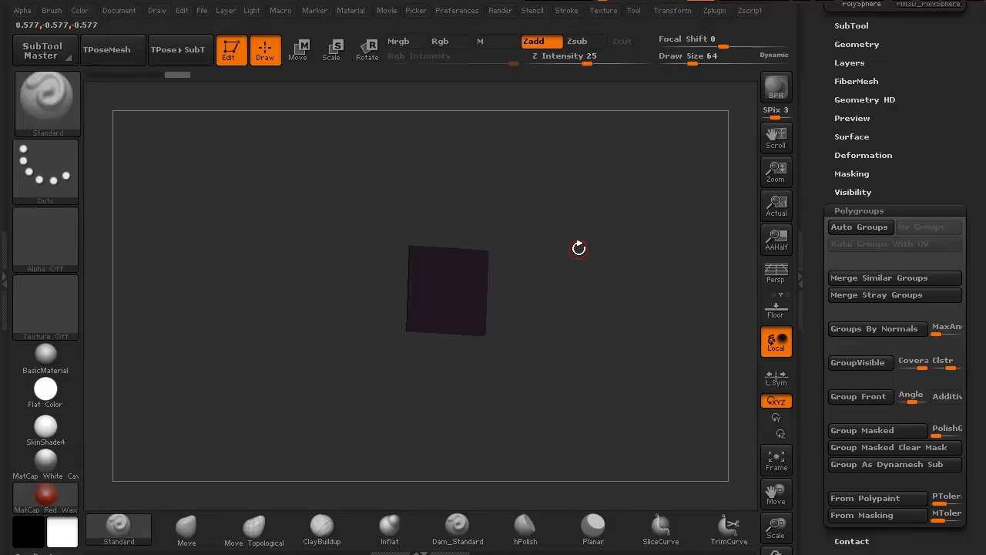
{"action": "mouse_move", "coordinate": [590, 260]}
{"action": "left_mouse_down"}
{"action": "mouse_move", "coordinate": [625, 286]}
{"action": "mouse_move", "coordinate": [624, 308]}
{"action": "left_mouse_up"}
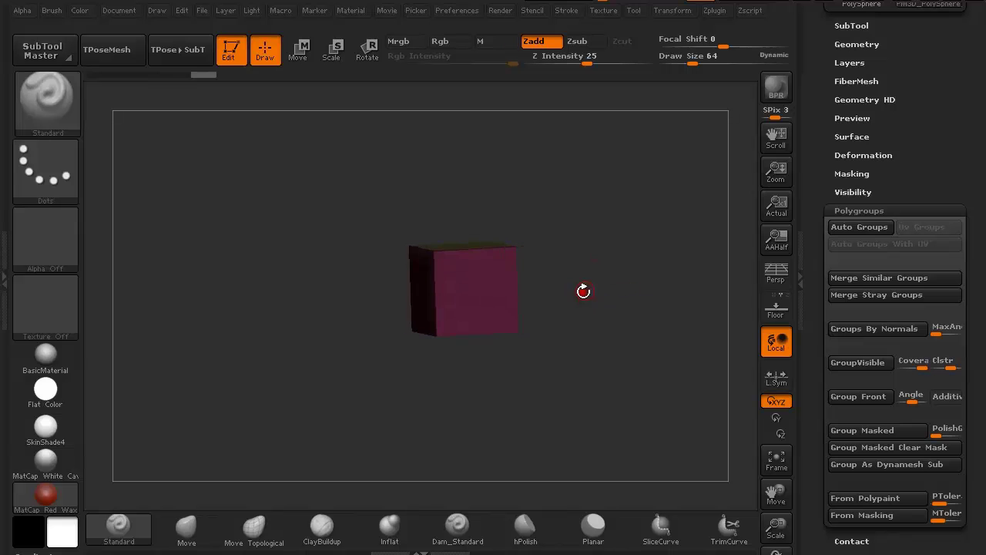
{"action": "left_click_drag", "start_coordinate": [583, 272], "coordinate": [599, 280]}
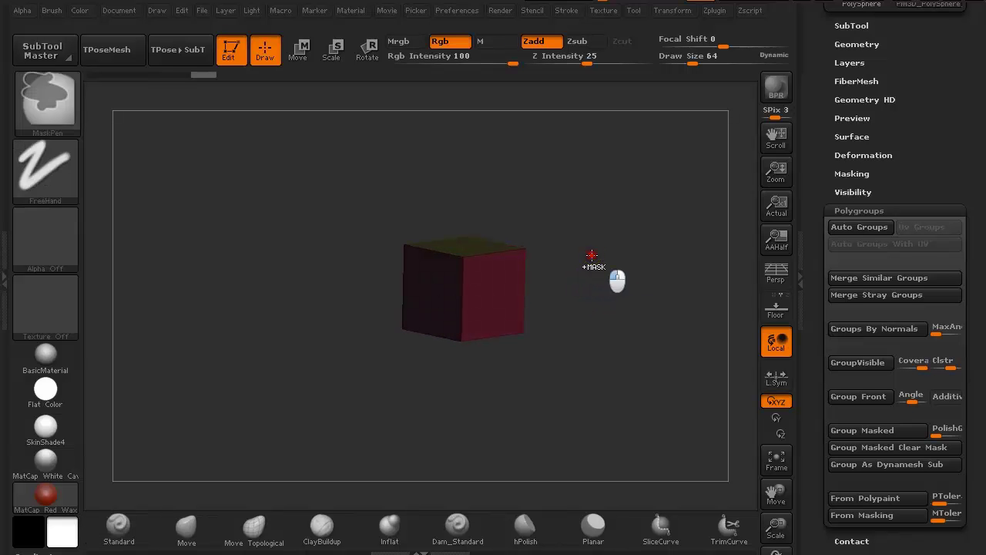
{"action": "left_click", "coordinate": [591, 254], "text": "ctrl"}
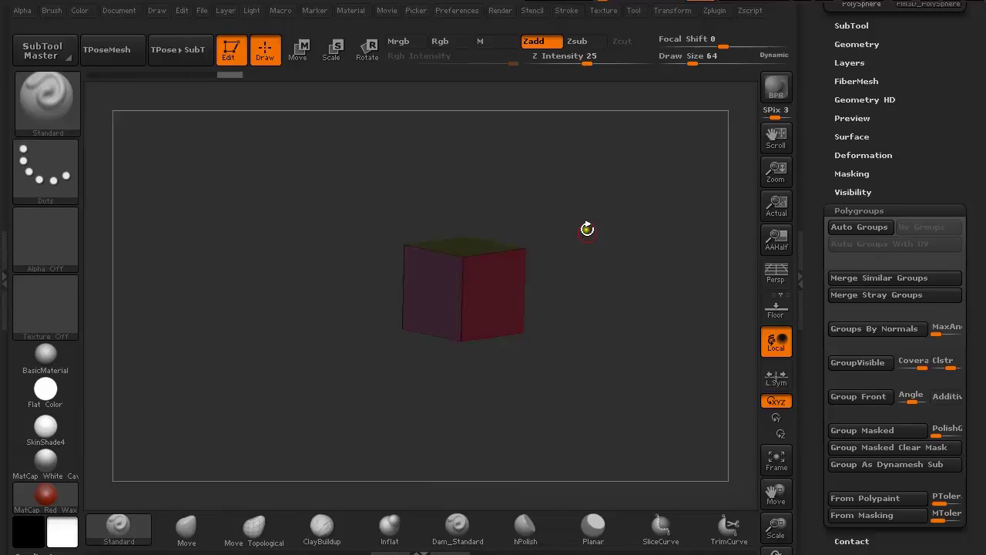
Draw a Transpose Move line out from the cube's centre in a straight front view
{"action": "key", "text": "w"}
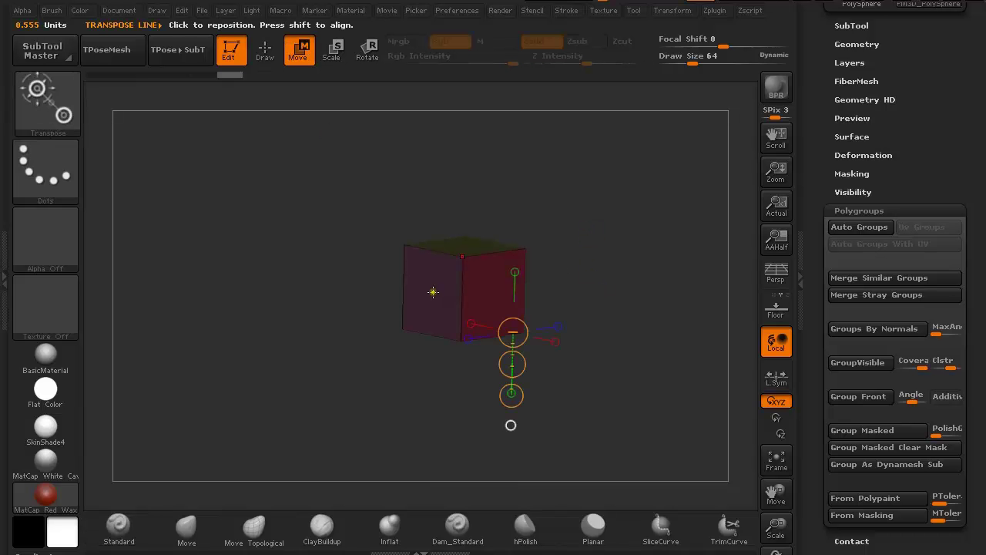
{"action": "left_click_drag", "start_coordinate": [433, 292], "coordinate": [316, 308]}
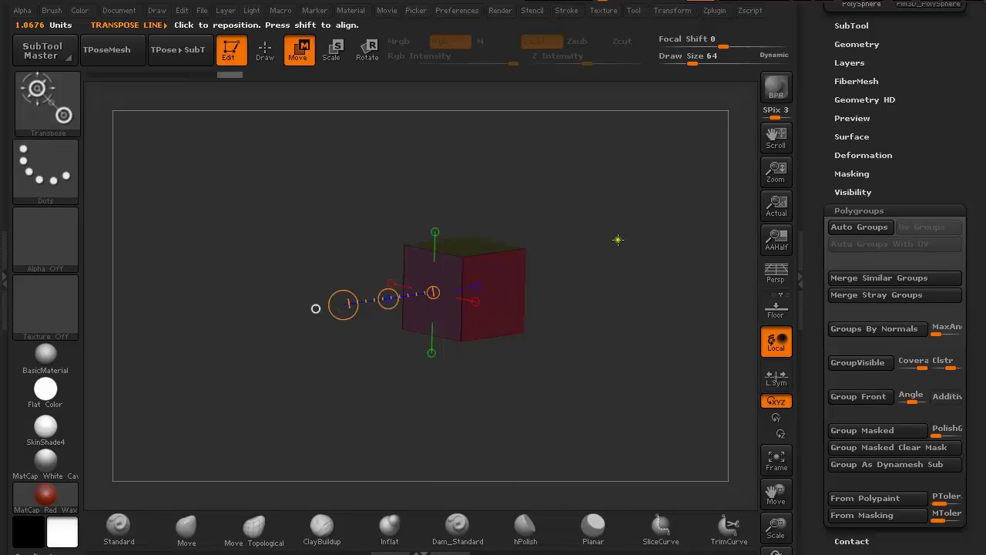
{"action": "mouse_move", "coordinate": [618, 239]}
{"action": "left_mouse_down"}
{"action": "mouse_move", "coordinate": [627, 213]}
{"action": "mouse_move", "coordinate": [639, 213]}
{"action": "mouse_move", "coordinate": [598, 211]}
{"action": "left_mouse_up"}
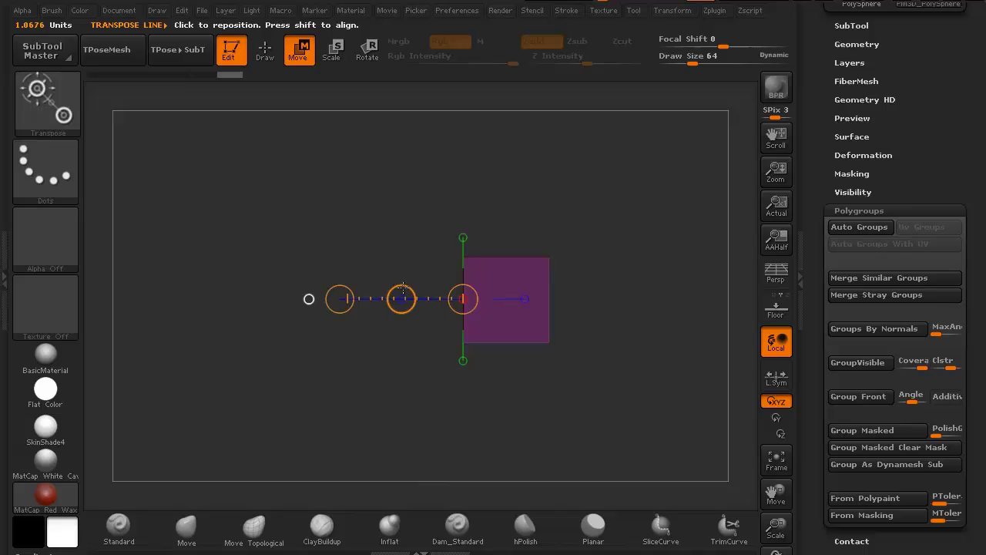
Ctrl-drag the Transpose line to extrude a new block from the cube's left face
{"action": "key", "text": "ctrl"}
{"action": "mouse_move", "coordinate": [400, 299]}
{"action": "left_mouse_down", "text": "ctrl"}
{"action": "mouse_move", "coordinate": [314, 308]}
{"action": "mouse_move", "coordinate": [336, 296]}
{"action": "left_mouse_up", "text": "ctrl"}
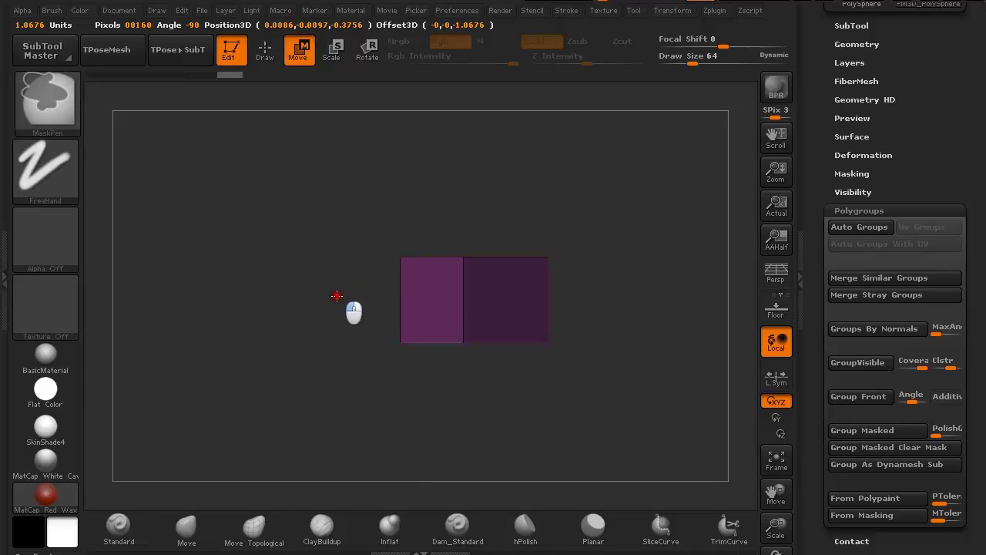
{"action": "mouse_move", "coordinate": [590, 194]}
{"action": "left_mouse_down"}
{"action": "mouse_move", "coordinate": [619, 238]}
{"action": "mouse_move", "coordinate": [601, 249]}
{"action": "left_mouse_up"}
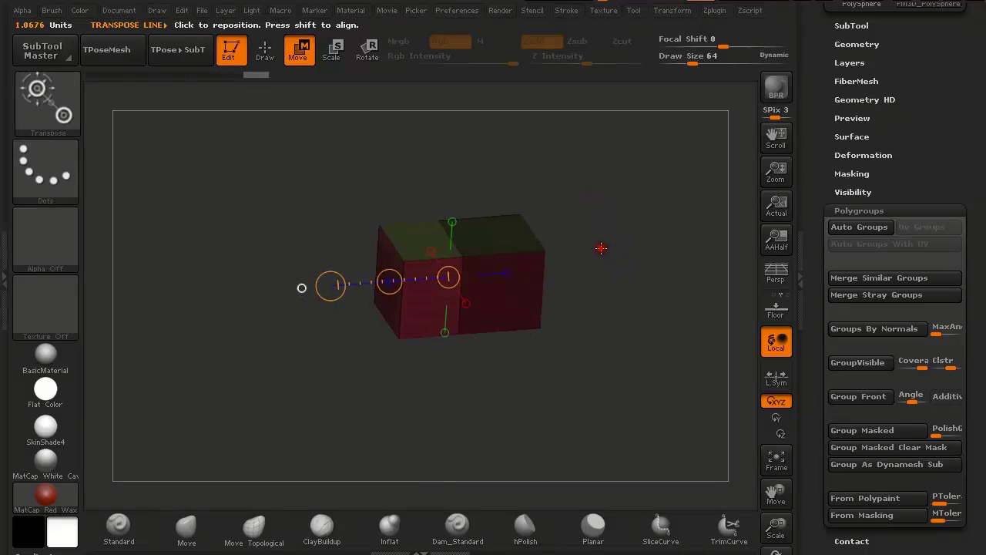
{"action": "left_click_drag", "start_coordinate": [609, 204], "coordinate": [625, 263]}
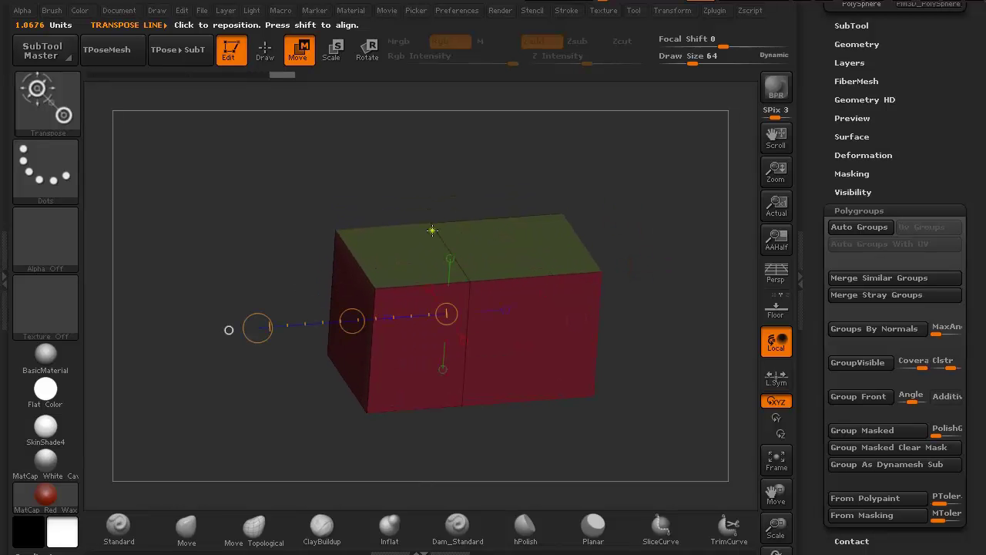
Briefly isolate the box's top face in front view, then show the whole box again
{"action": "mouse_move", "coordinate": [463, 292]}
{"action": "left_mouse_down"}
{"action": "mouse_move", "coordinate": [661, 319]}
{"action": "mouse_move", "coordinate": [660, 279]}
{"action": "mouse_move", "coordinate": [682, 286]}
{"action": "mouse_move", "coordinate": [647, 282]}
{"action": "left_mouse_up"}
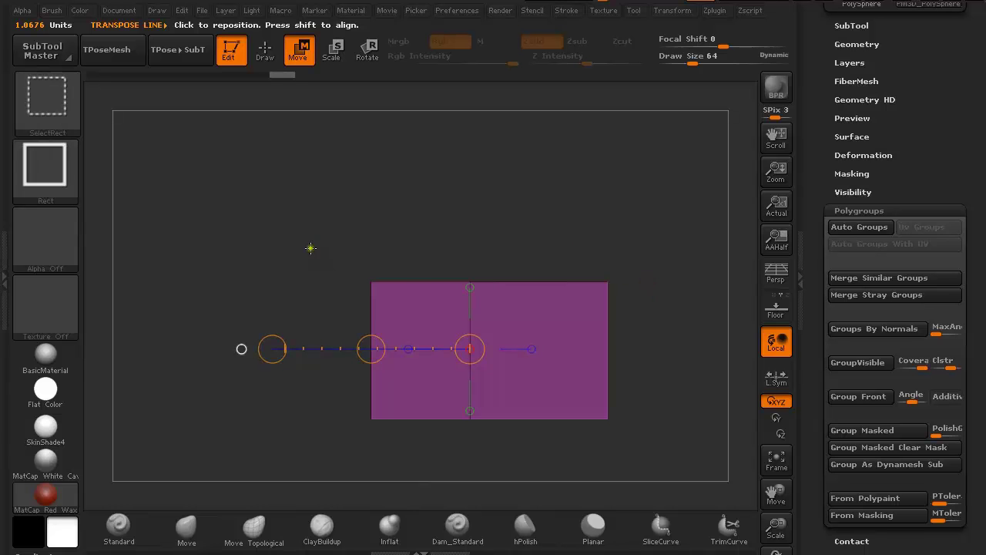
{"action": "mouse_move", "coordinate": [310, 248]}
{"action": "left_mouse_down", "text": "ctrl+shift"}
{"action": "mouse_move", "coordinate": [694, 307]}
{"action": "mouse_move", "coordinate": [694, 291]}
{"action": "left_mouse_up", "text": "ctrl+shift"}
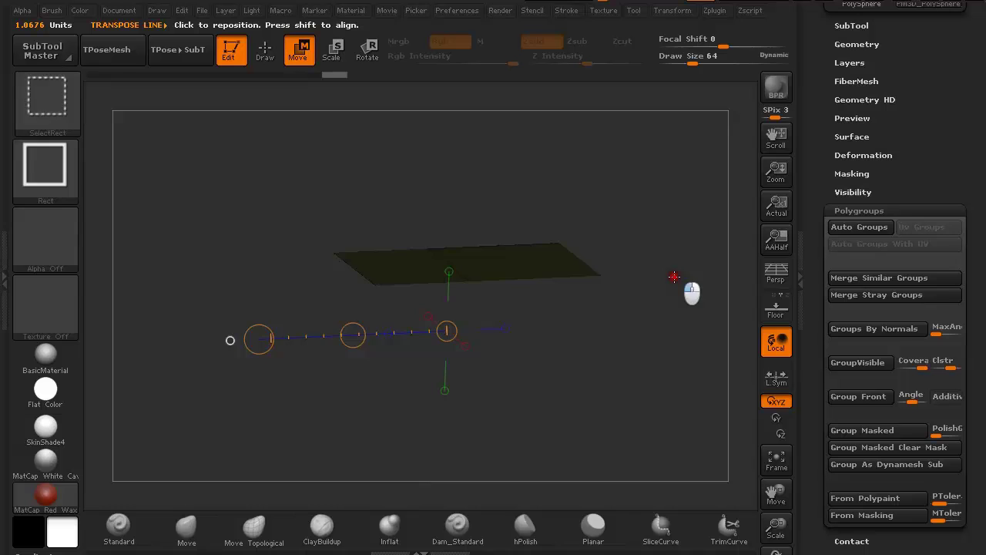
{"action": "left_click", "coordinate": [674, 277], "text": "ctrl+shift"}
{"action": "mouse_move", "coordinate": [678, 342]}
{"action": "left_mouse_down"}
{"action": "mouse_move", "coordinate": [660, 280]}
{"action": "mouse_move", "coordinate": [678, 301]}
{"action": "left_mouse_up"}
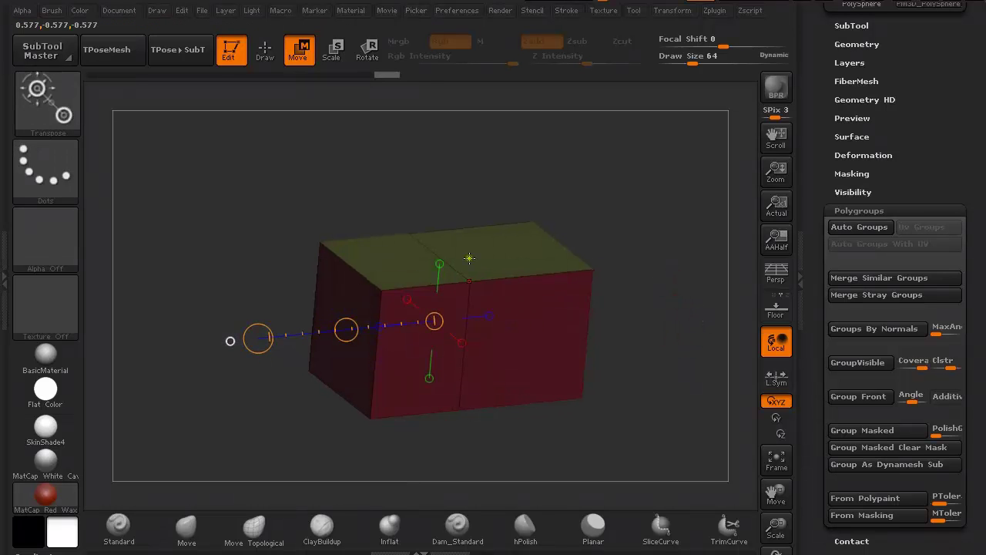
Pull the top face upward with a vertical Transpose line, doubling the block's height, then return to Draw
{"action": "left_click_drag", "start_coordinate": [471, 258], "coordinate": [484, 150]}
{"action": "left_click_drag", "start_coordinate": [697, 324], "coordinate": [690, 302], "text": "shift"}
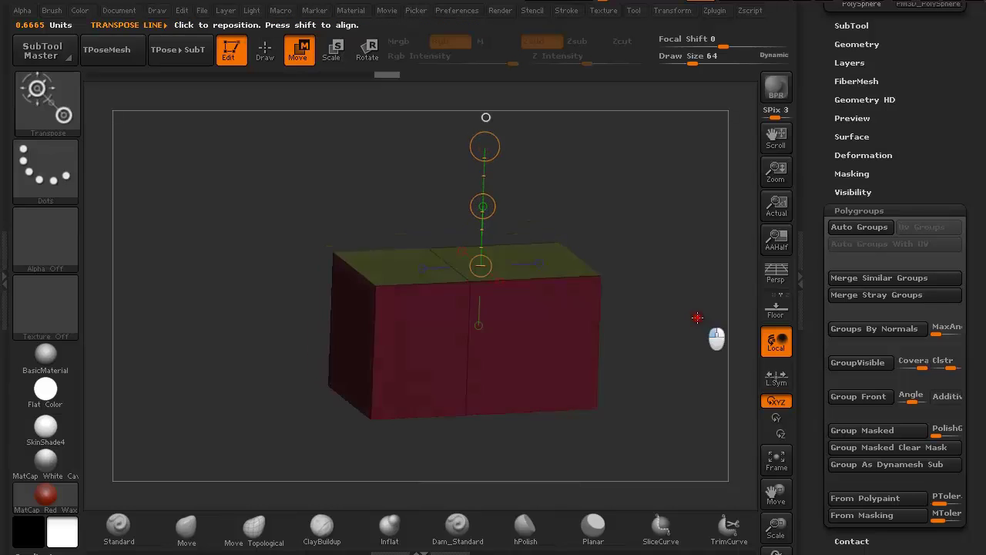
{"action": "left_click_drag", "start_coordinate": [500, 221], "coordinate": [493, 135], "text": "ctrl"}
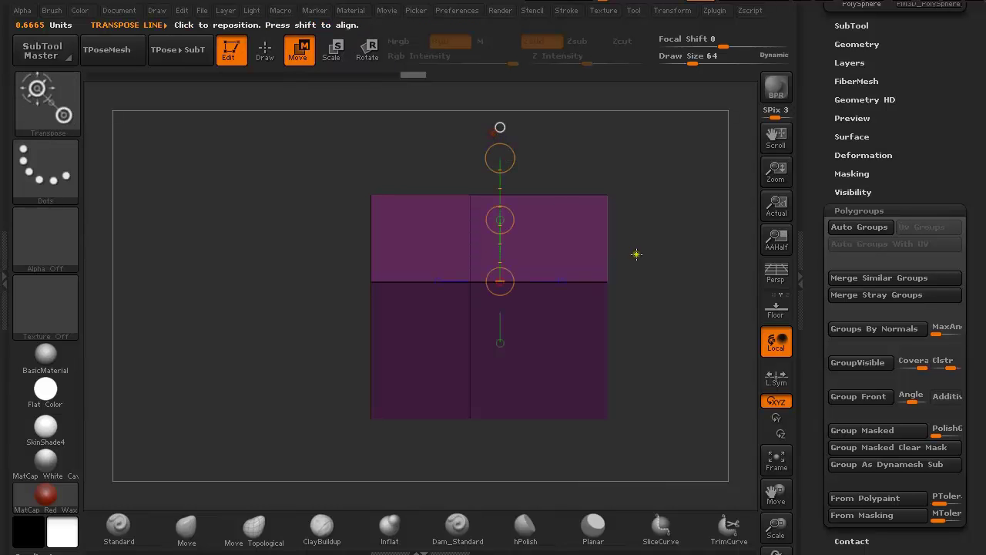
{"action": "mouse_move", "coordinate": [633, 224]}
{"action": "left_mouse_down"}
{"action": "mouse_move", "coordinate": [675, 249]}
{"action": "mouse_move", "coordinate": [656, 227]}
{"action": "left_mouse_up"}
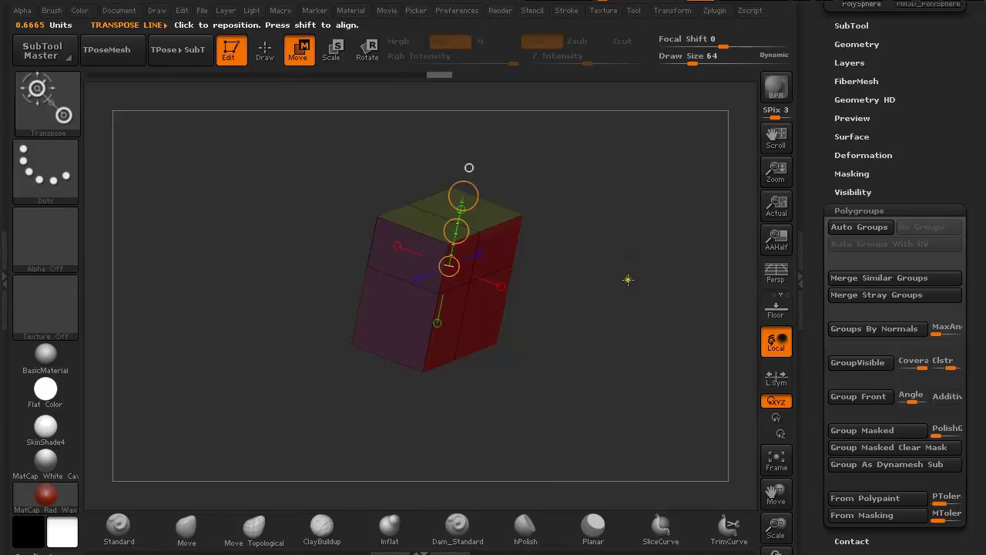
{"action": "left_click_drag", "start_coordinate": [628, 279], "coordinate": [612, 247]}
{"action": "key", "text": "q"}
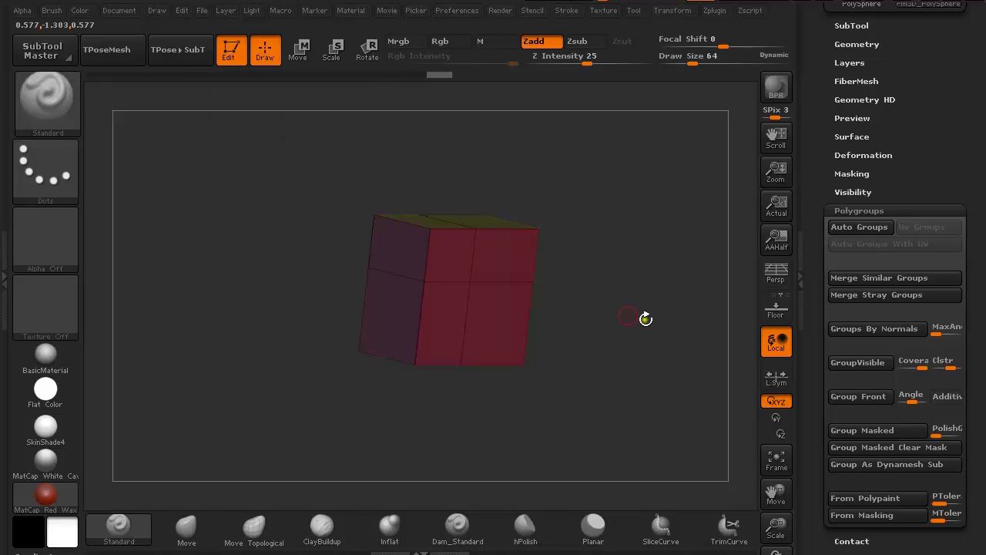
Isolate the block's front-face polygroup and view it head-on
{"action": "mouse_move", "coordinate": [623, 302]}
{"action": "left_mouse_down"}
{"action": "mouse_move", "coordinate": [629, 265]}
{"action": "mouse_move", "coordinate": [599, 286]}
{"action": "left_mouse_up"}
{"action": "key", "text": "ctrl+shift"}
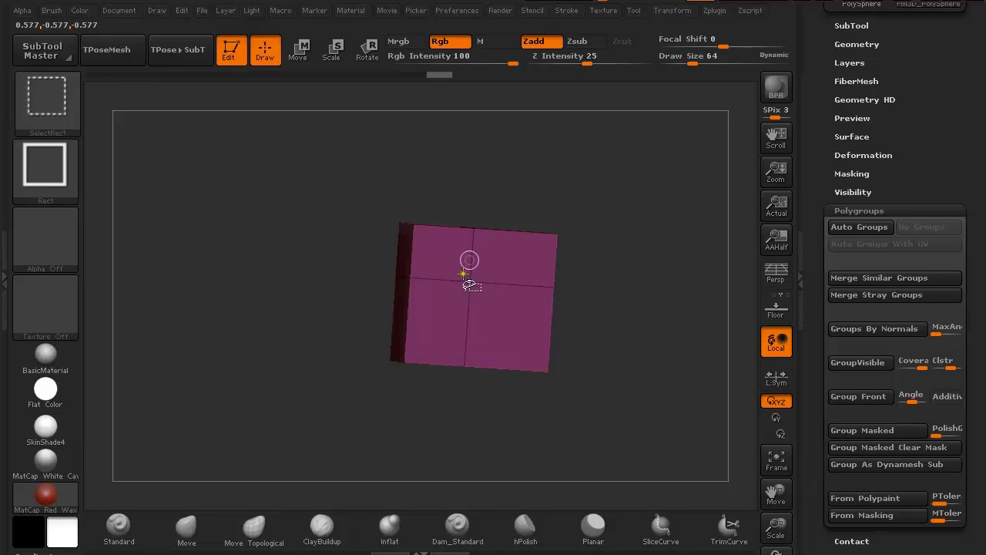
{"action": "mouse_move", "coordinate": [595, 235]}
{"action": "left_mouse_down"}
{"action": "mouse_move", "coordinate": [627, 259]}
{"action": "mouse_move", "coordinate": [643, 316]}
{"action": "left_mouse_up"}
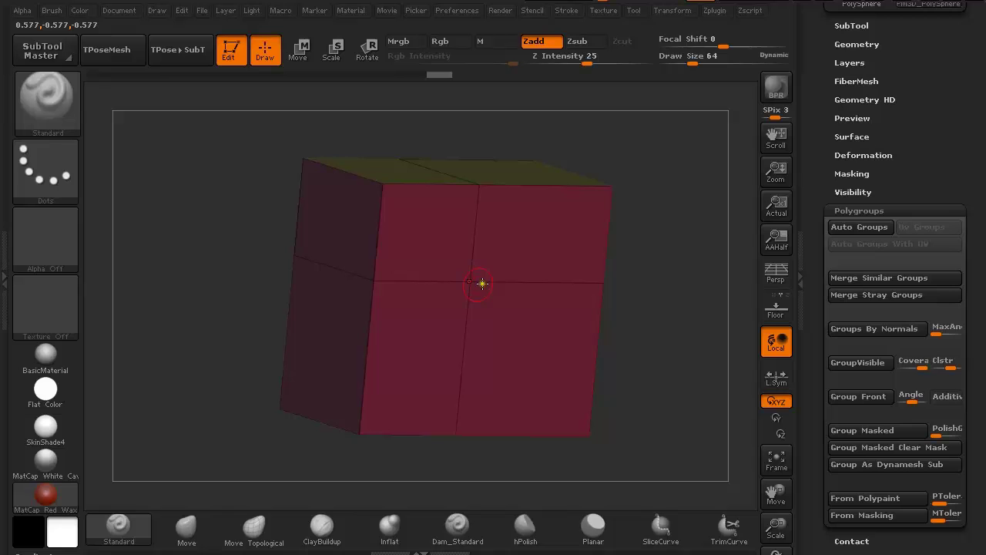
{"action": "left_click", "coordinate": [473, 278], "text": "ctrl+shift"}
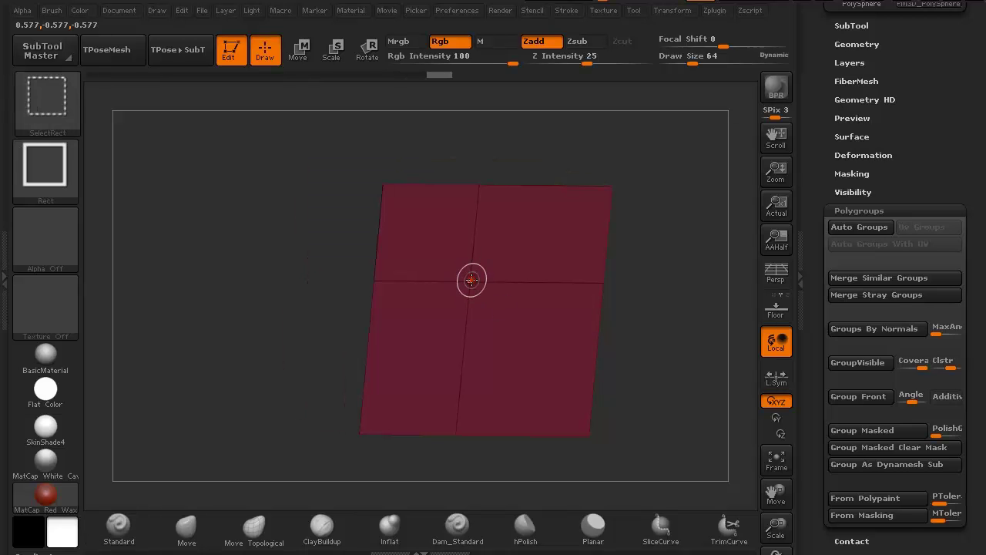
{"action": "left_click_drag", "start_coordinate": [654, 341], "coordinate": [650, 338]}
Hide all but one quarter of the panel and give that quarter its own polygroup with Ctrl+W
{"action": "key", "text": "ctrl+shift"}
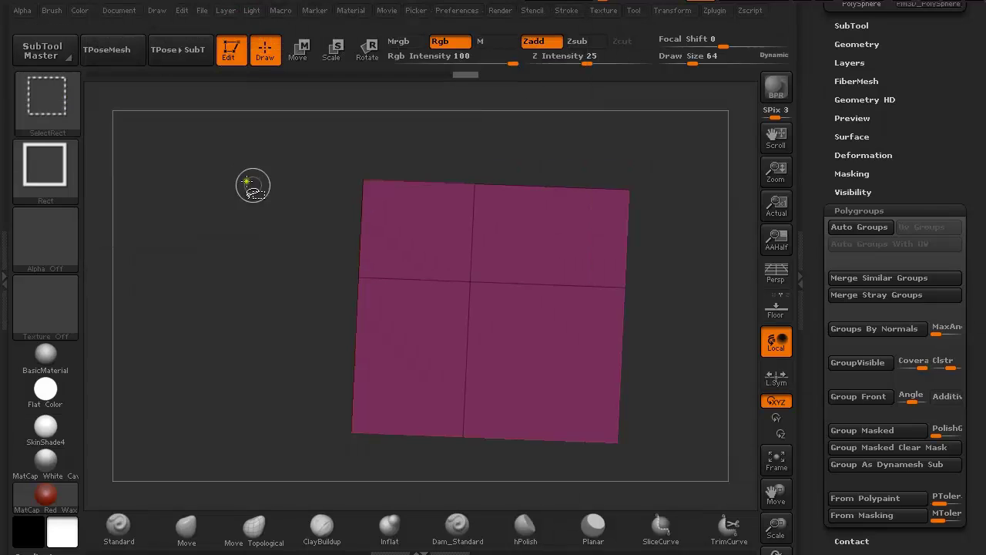
{"action": "mouse_move", "coordinate": [314, 142]}
{"action": "left_mouse_down", "text": "ctrl+shift"}
{"action": "mouse_move", "coordinate": [548, 201]}
{"action": "mouse_move", "coordinate": [716, 216]}
{"action": "left_mouse_up", "text": "ctrl+shift"}
{"action": "key", "text": "alt"}
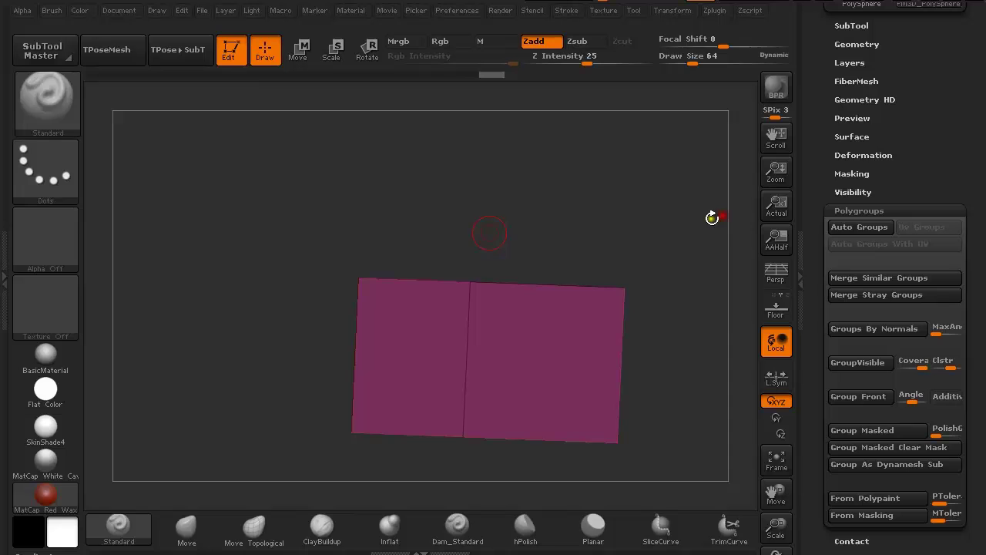
{"action": "mouse_move", "coordinate": [211, 193]}
{"action": "left_mouse_down", "text": "ctrl+alt+shift"}
{"action": "mouse_move", "coordinate": [375, 502]}
{"action": "mouse_move", "coordinate": [432, 487]}
{"action": "left_mouse_up", "text": "ctrl+alt+shift"}
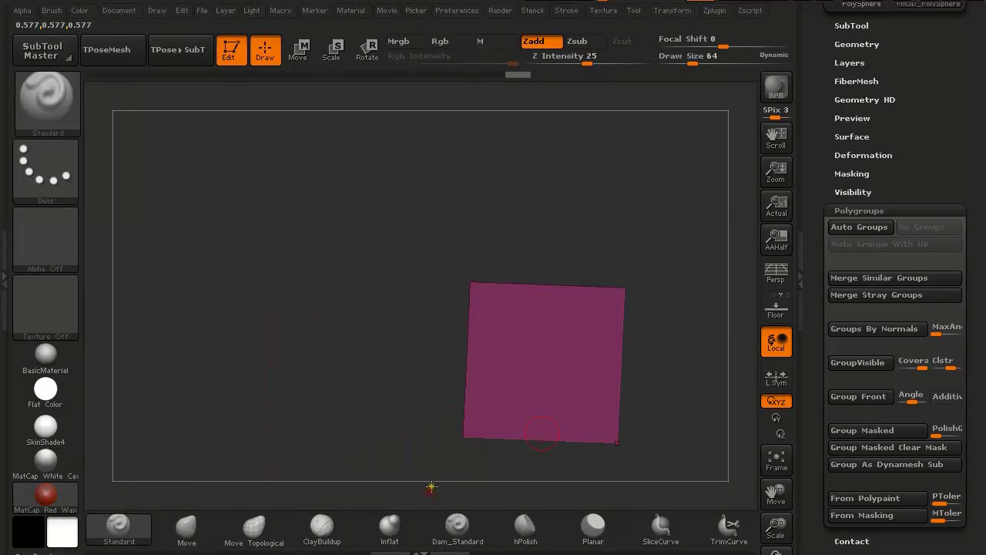
{"action": "mouse_move", "coordinate": [679, 316]}
{"action": "left_mouse_down"}
{"action": "mouse_move", "coordinate": [696, 335]}
{"action": "mouse_move", "coordinate": [586, 280]}
{"action": "mouse_move", "coordinate": [593, 271]}
{"action": "left_mouse_up"}
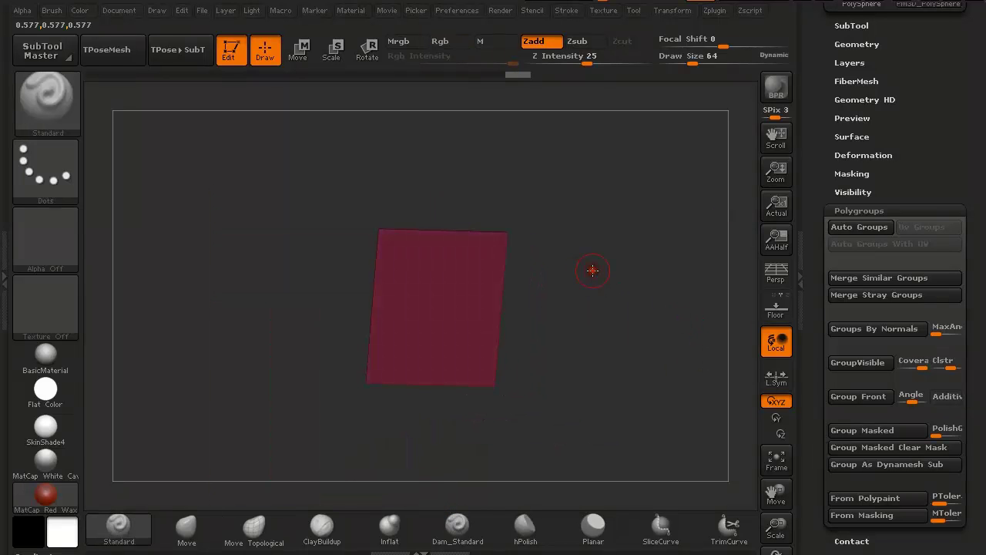
{"action": "key", "text": "ctrl+w"}
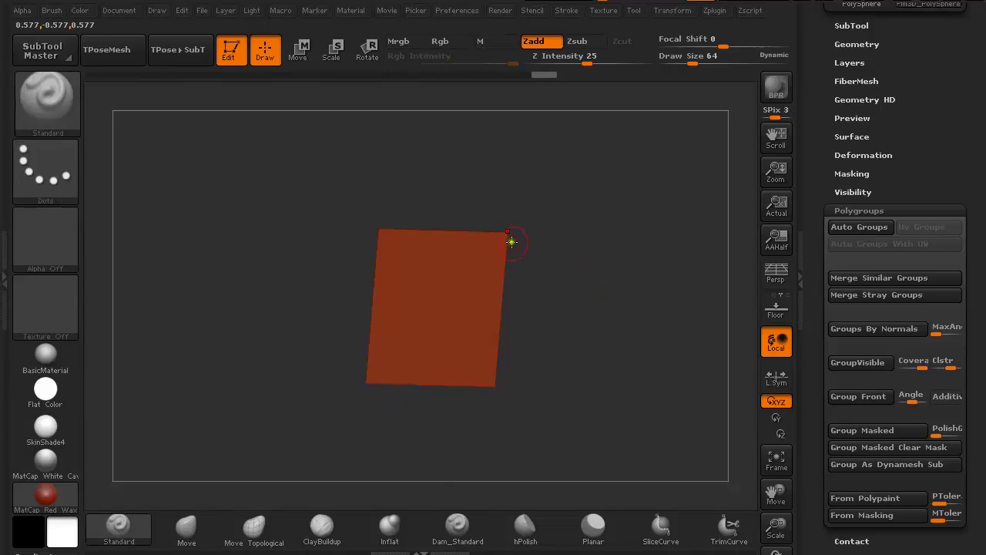
Mask the orange quarter panel and unhide the rest of the mesh
{"action": "left_click_drag", "start_coordinate": [515, 250], "coordinate": [625, 272]}
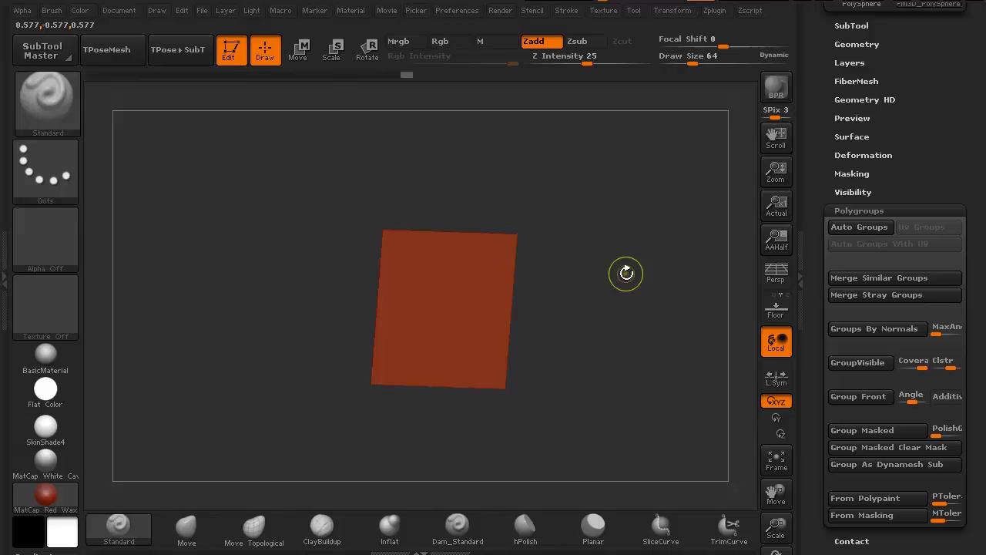
{"action": "left_click", "coordinate": [615, 270], "text": "ctrl"}
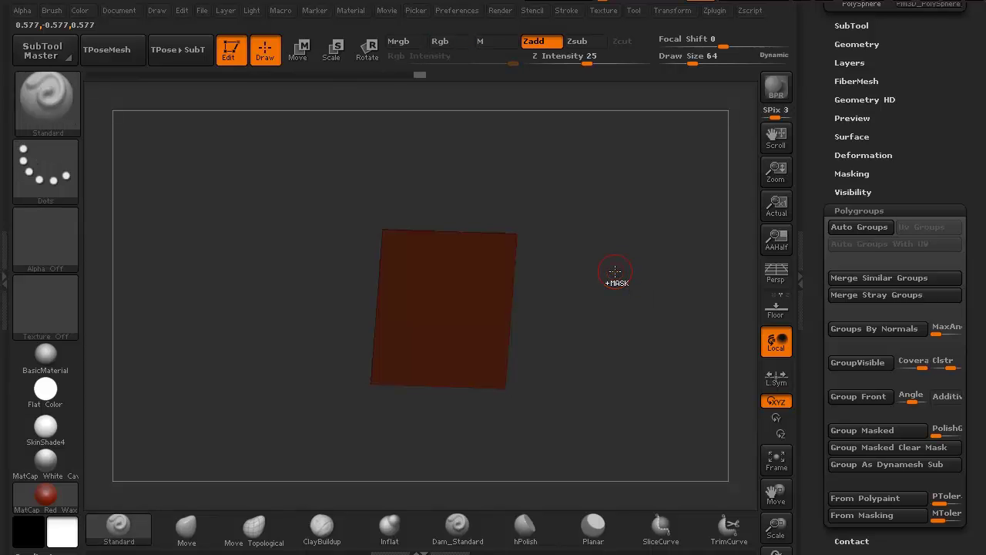
{"action": "key", "text": "ctrl+shift"}
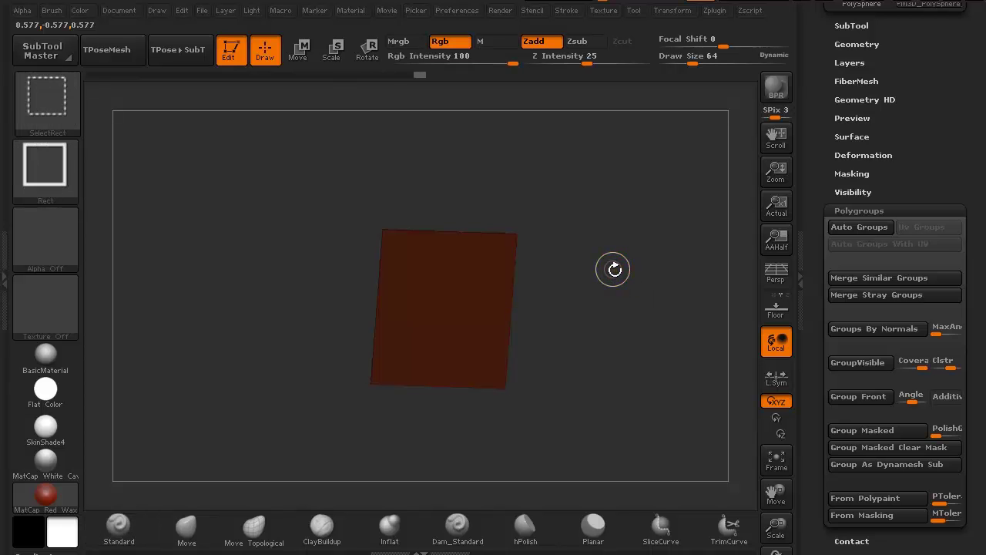
{"action": "left_click", "coordinate": [612, 269], "text": "ctrl+shift"}
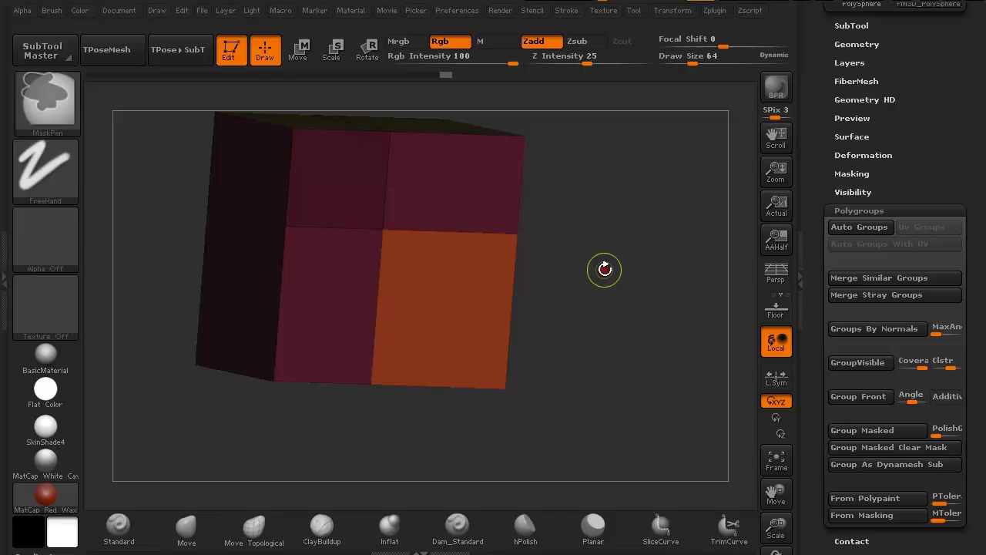
{"action": "left_click_drag", "start_coordinate": [610, 315], "coordinate": [625, 330]}
{"action": "left_click_drag", "start_coordinate": [598, 265], "coordinate": [587, 220]}
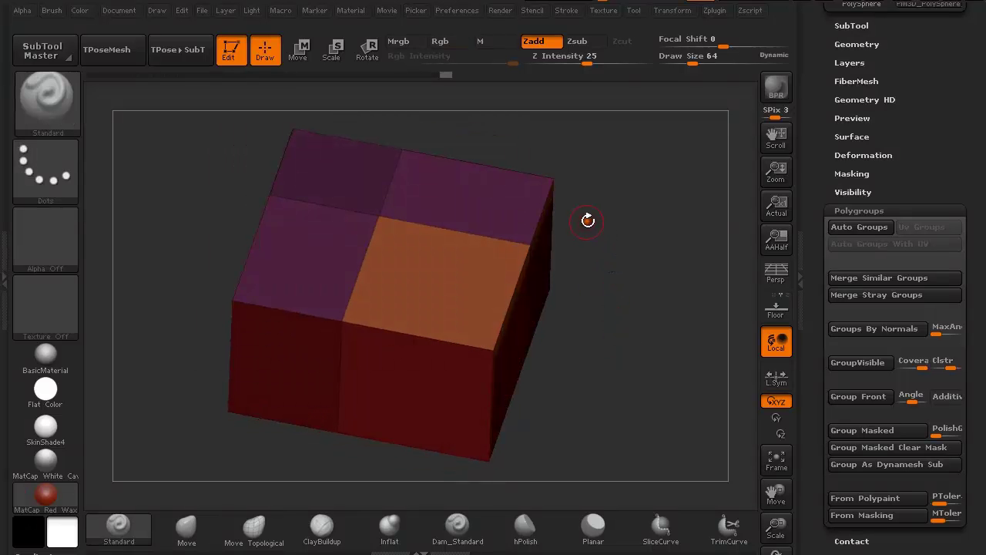
Extrude the orange quarter upward into a raised box with Transpose, then clear the mask
{"action": "key", "text": "w"}
{"action": "left_click_drag", "start_coordinate": [572, 376], "coordinate": [564, 310], "text": "shift"}
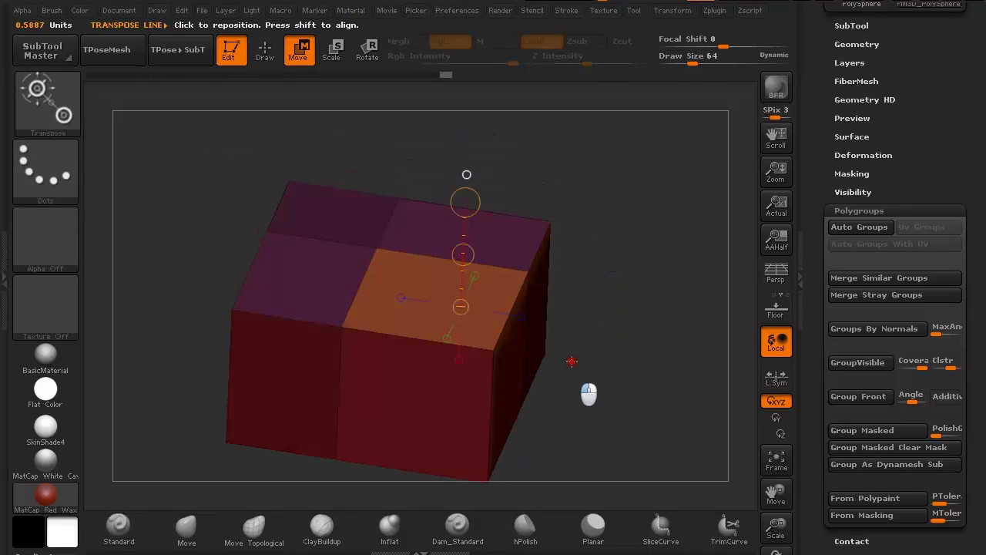
{"action": "key", "text": "ctrl"}
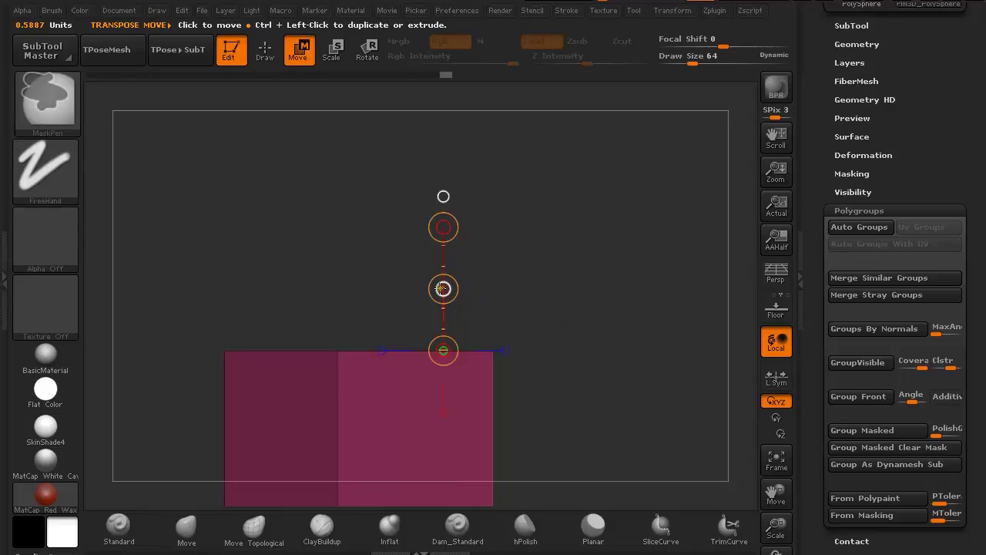
{"action": "mouse_move", "coordinate": [442, 288]}
{"action": "left_mouse_down", "text": "ctrl"}
{"action": "mouse_move", "coordinate": [444, 188]}
{"action": "mouse_move", "coordinate": [428, 146]}
{"action": "mouse_move", "coordinate": [568, 244]}
{"action": "mouse_move", "coordinate": [609, 289]}
{"action": "left_mouse_up", "text": "ctrl"}
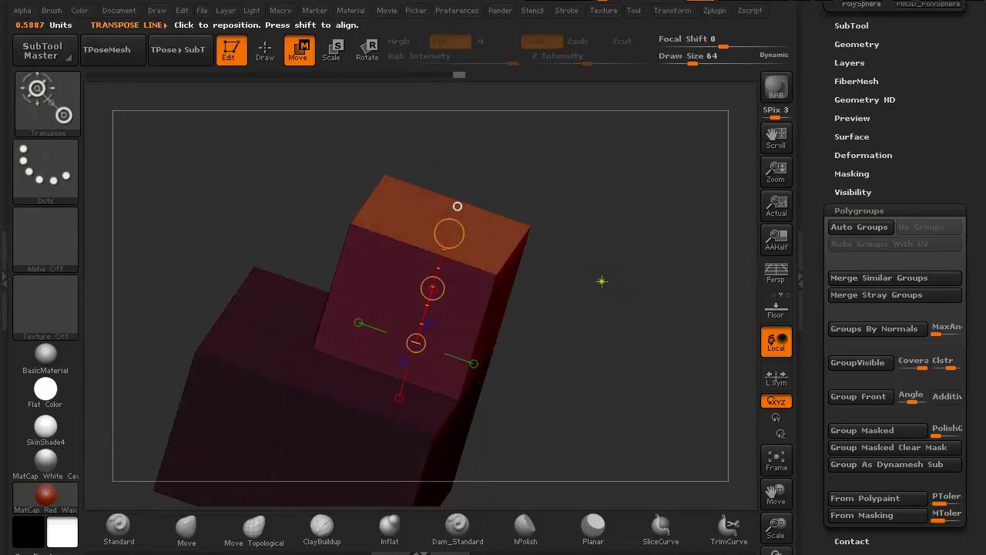
{"action": "left_click_drag", "start_coordinate": [600, 290], "coordinate": [596, 305], "text": "ctrl"}
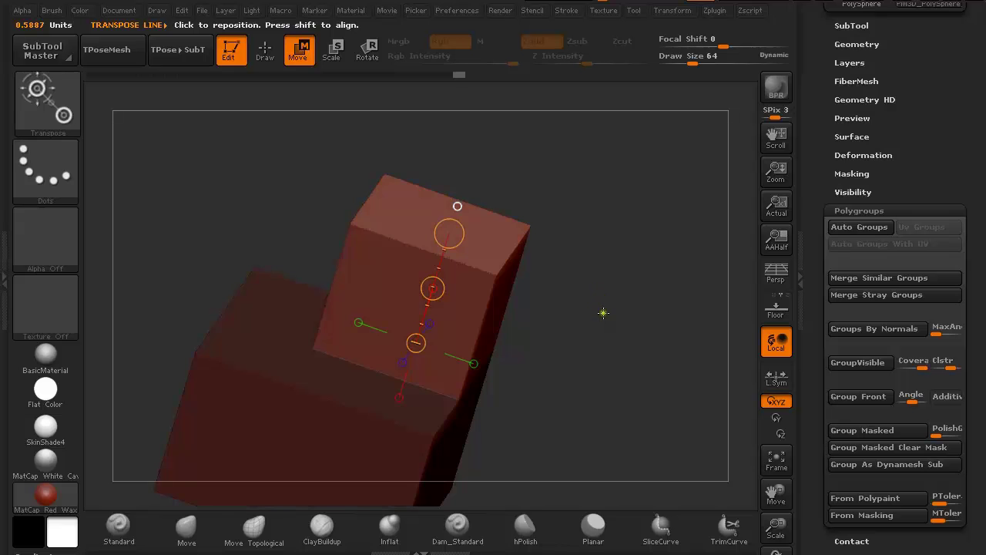
{"action": "mouse_move", "coordinate": [617, 363]}
{"action": "left_mouse_down", "text": "alt"}
{"action": "mouse_move", "coordinate": [619, 273]}
{"action": "mouse_move", "coordinate": [579, 171]}
{"action": "mouse_move", "coordinate": [601, 343]}
{"action": "mouse_move", "coordinate": [577, 361]}
{"action": "mouse_move", "coordinate": [599, 370]}
{"action": "mouse_move", "coordinate": [608, 393]}
{"action": "left_mouse_up", "text": "alt"}
Mask everything except the raised box, orbit to check it, and expand the SubTool list
{"action": "left_click", "coordinate": [603, 392], "text": "ctrl"}
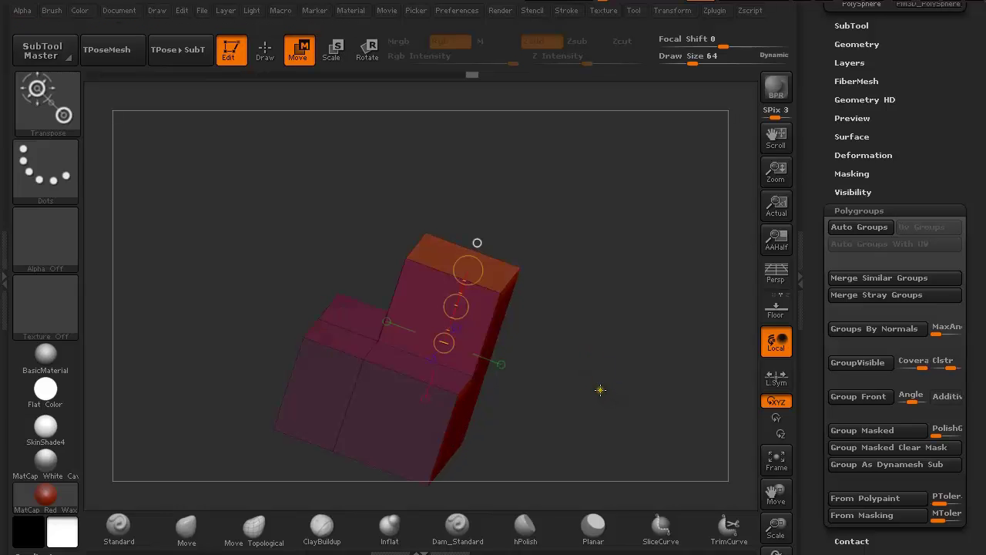
{"action": "mouse_move", "coordinate": [596, 340]}
{"action": "left_mouse_down"}
{"action": "mouse_move", "coordinate": [621, 309]}
{"action": "mouse_move", "coordinate": [619, 352]}
{"action": "mouse_move", "coordinate": [590, 219]}
{"action": "mouse_move", "coordinate": [625, 224]}
{"action": "mouse_move", "coordinate": [612, 284]}
{"action": "mouse_move", "coordinate": [532, 308]}
{"action": "left_mouse_up"}
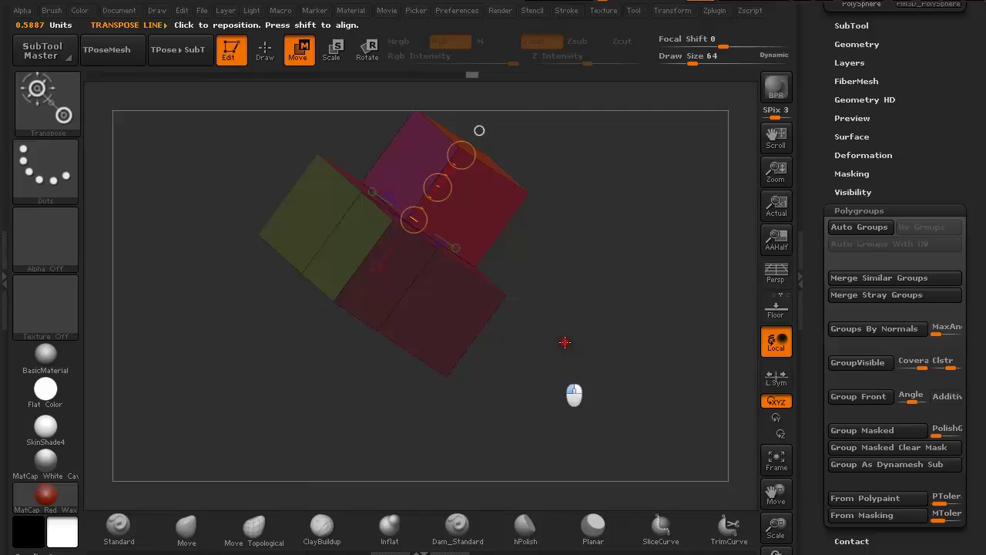
{"action": "mouse_move", "coordinate": [564, 342]}
{"action": "left_mouse_down"}
{"action": "mouse_move", "coordinate": [551, 265]}
{"action": "mouse_move", "coordinate": [573, 247]}
{"action": "mouse_move", "coordinate": [590, 265]}
{"action": "mouse_move", "coordinate": [585, 326]}
{"action": "left_mouse_up"}
{"action": "mouse_move", "coordinate": [915, 137]}
{"action": "left_mouse_down"}
{"action": "mouse_move", "coordinate": [934, 208]}
{"action": "mouse_move", "coordinate": [975, 284]}
{"action": "mouse_move", "coordinate": [943, 220]}
{"action": "mouse_move", "coordinate": [942, 159]}
{"action": "left_mouse_up"}
{"action": "left_click", "coordinate": [859, 154]}
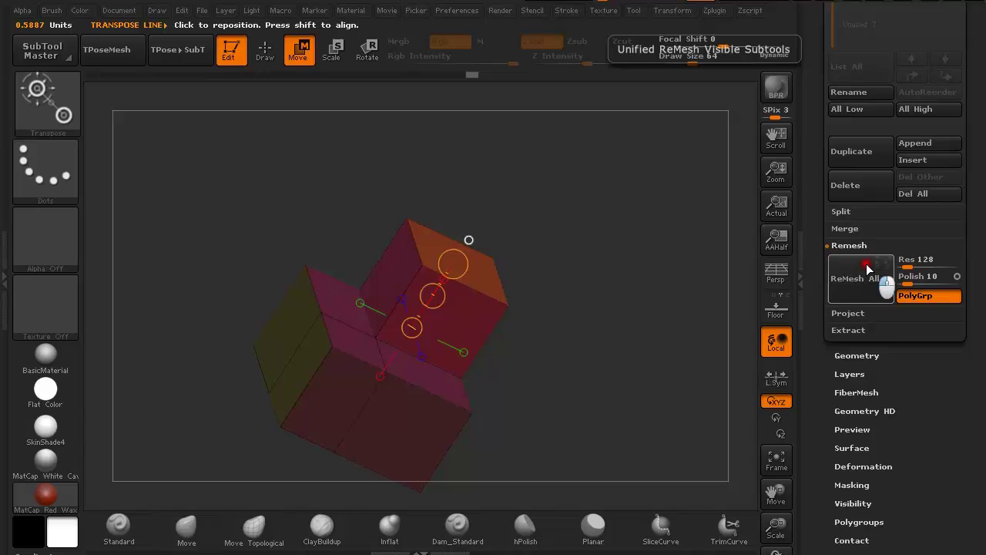
Set ReMesh resolution to 64 and Polish to 0, then run ReMesh All
{"action": "left_click_drag", "start_coordinate": [925, 261], "coordinate": [921, 248]}
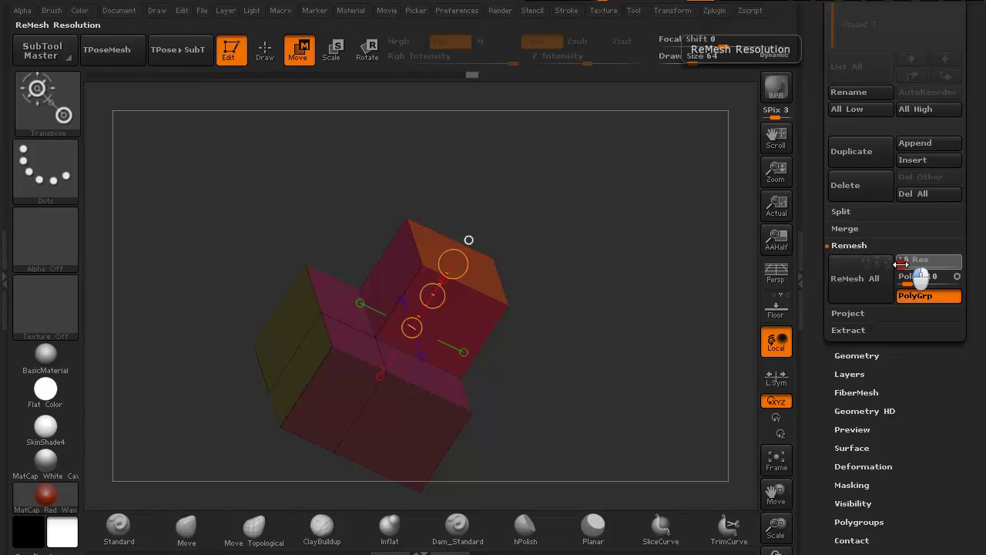
{"action": "left_click_drag", "start_coordinate": [468, 240], "coordinate": [476, 229]}
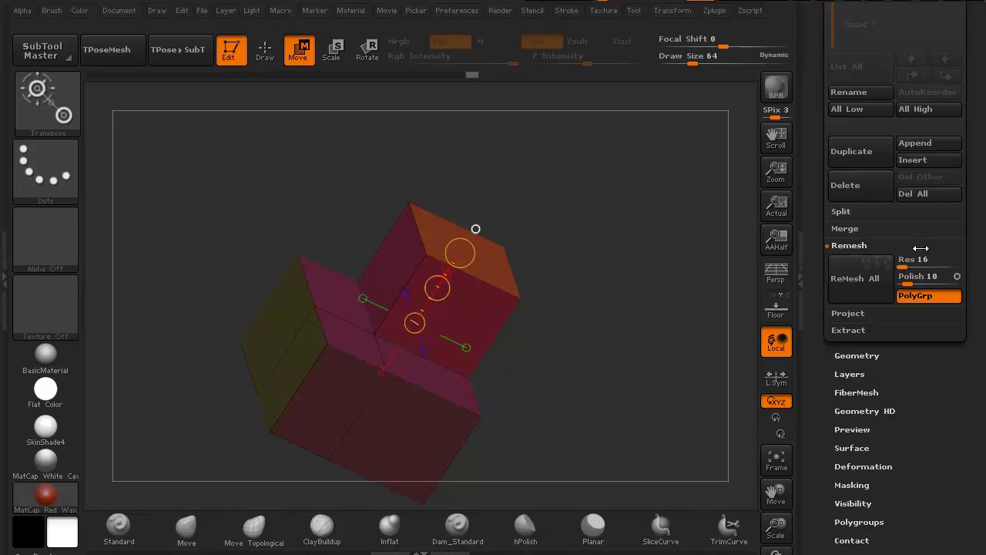
{"action": "left_click", "coordinate": [910, 266]}
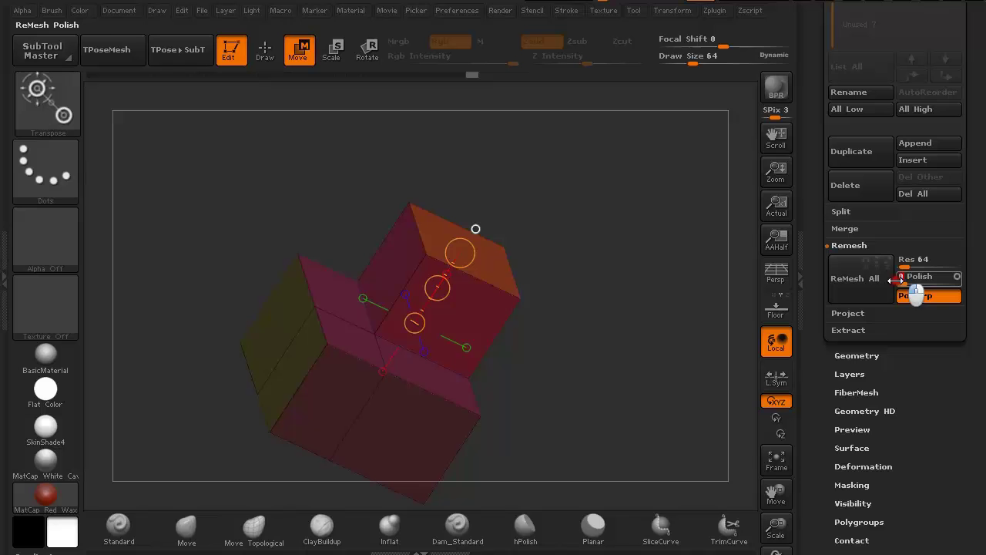
{"action": "left_click_drag", "start_coordinate": [907, 281], "coordinate": [896, 278]}
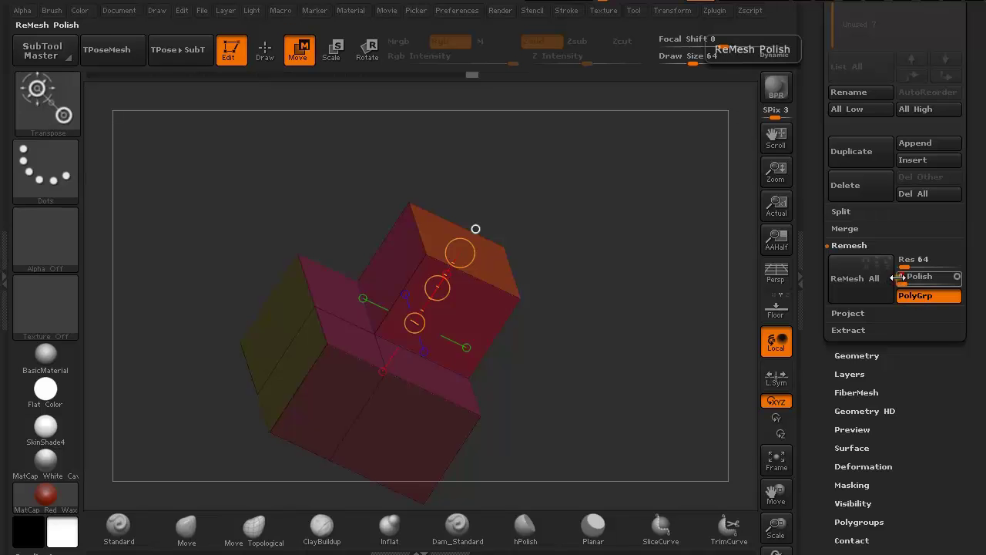
{"action": "left_click", "coordinate": [846, 288]}
Hide the original block subtool and make the new Skin subtool active
{"action": "left_click_drag", "start_coordinate": [973, 46], "coordinate": [973, 265]}
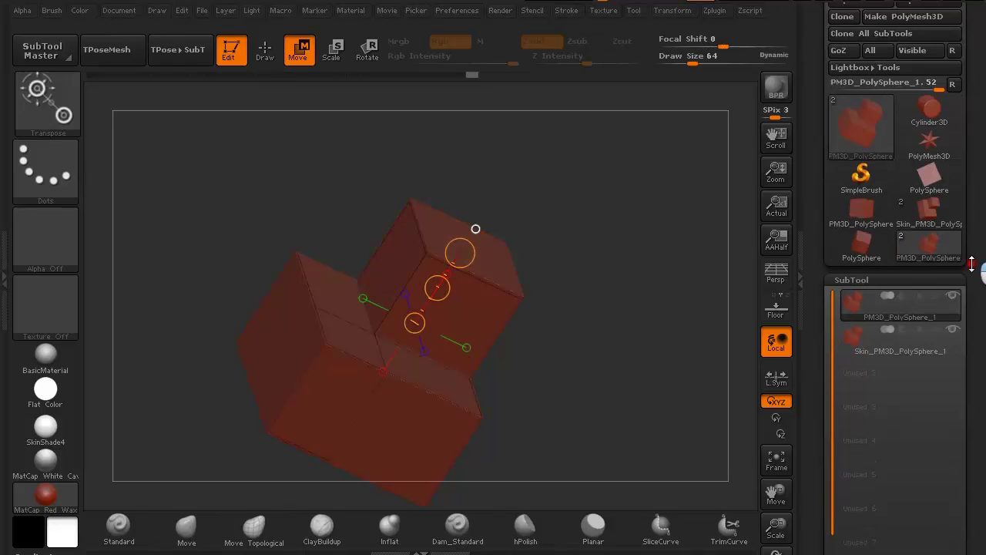
{"action": "scroll", "coordinate": [932, 223], "scroll_direction": "down", "scroll_amount": 5}
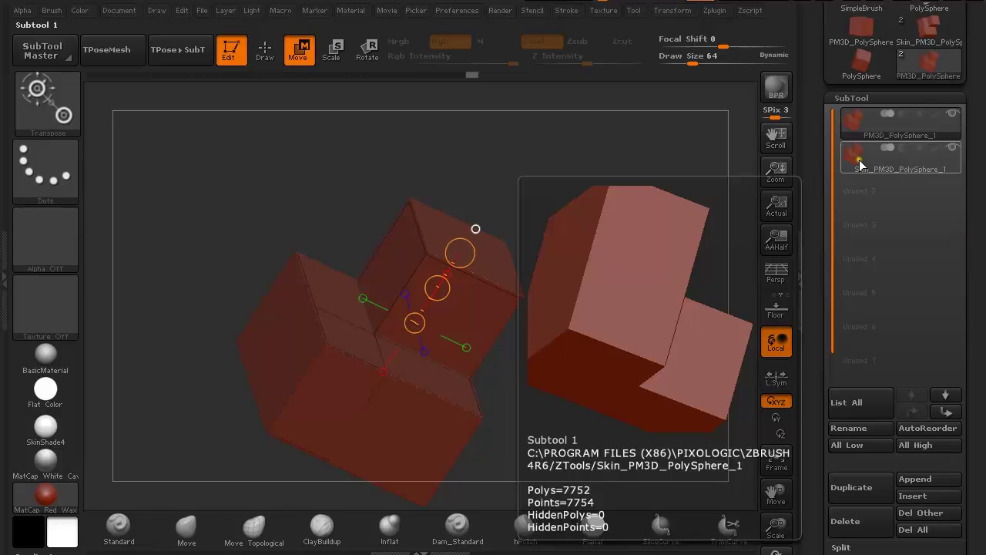
{"action": "left_click", "coordinate": [906, 124]}
{"action": "left_click", "coordinate": [954, 117]}
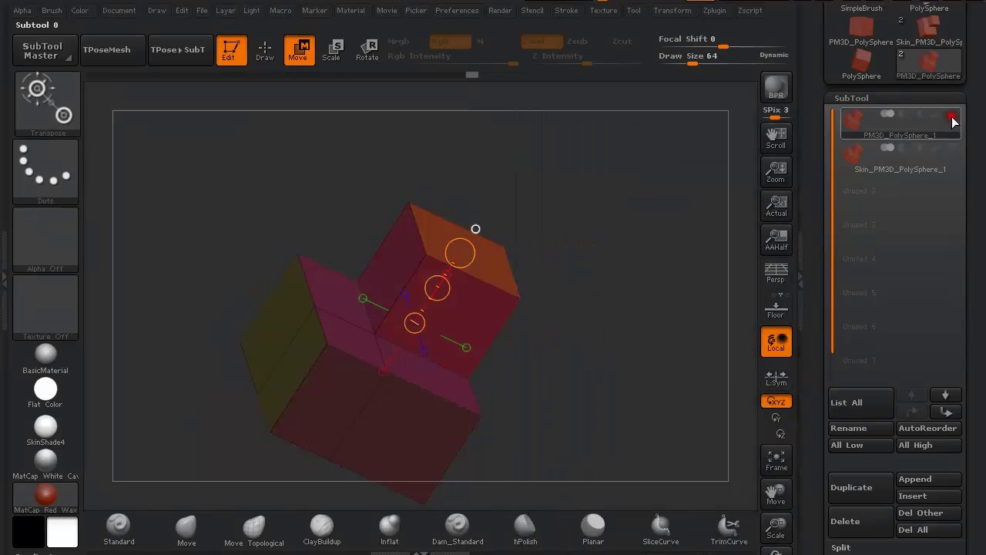
{"action": "left_click", "coordinate": [860, 164]}
{"action": "scroll", "coordinate": [574, 293], "scroll_direction": "up", "scroll_amount": 3}
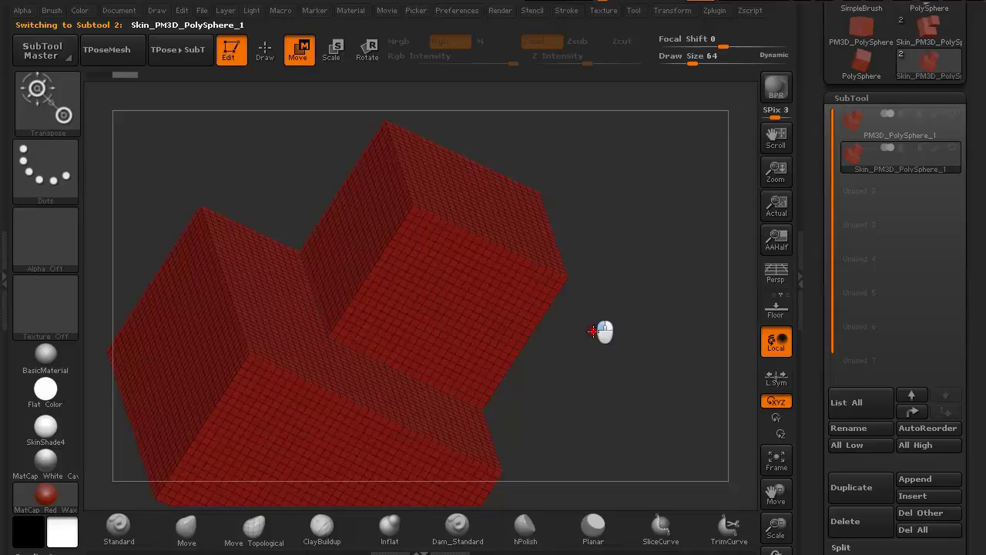
{"action": "scroll", "coordinate": [607, 337], "scroll_direction": "up", "scroll_amount": 3}
{"action": "left_click_drag", "start_coordinate": [606, 337], "coordinate": [588, 306]}
{"action": "scroll", "coordinate": [579, 324], "scroll_direction": "down", "scroll_amount": 4}
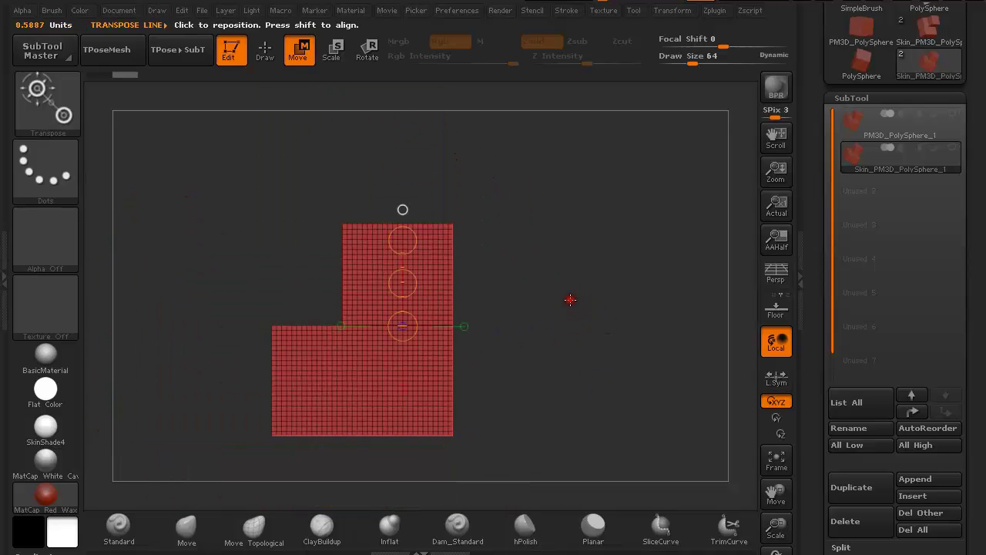
Hide an area of the skin mesh, then mask it and clear the mask
{"action": "key", "text": "q"}
{"action": "mouse_move", "coordinate": [505, 452]}
{"action": "left_mouse_down", "text": "ctrl+shift"}
{"action": "mouse_move", "coordinate": [450, 205]}
{"action": "mouse_move", "coordinate": [568, 297]}
{"action": "mouse_move", "coordinate": [529, 280]}
{"action": "mouse_move", "coordinate": [520, 288]}
{"action": "left_mouse_up", "text": "ctrl+shift"}
{"action": "key", "text": "ctrl"}
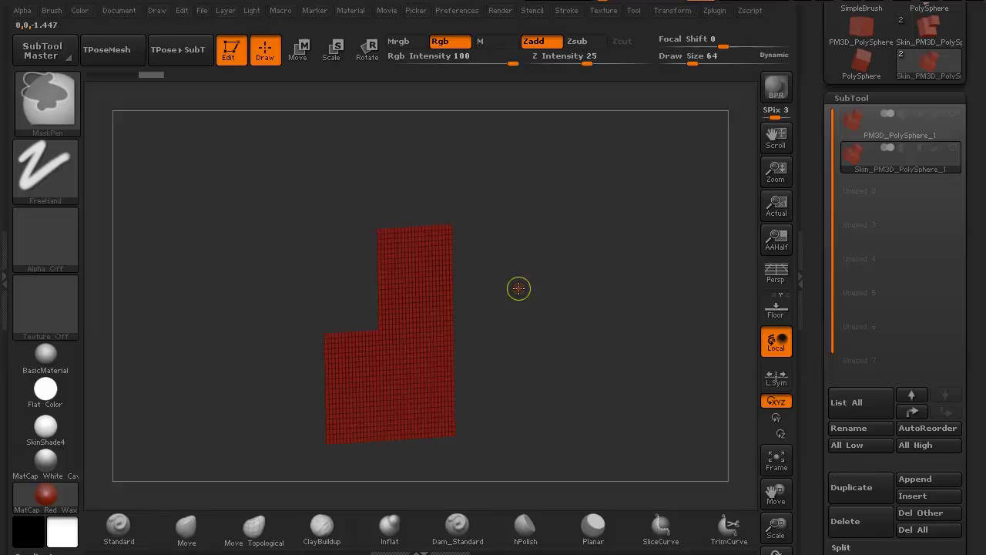
{"action": "left_click", "coordinate": [521, 291], "text": "ctrl"}
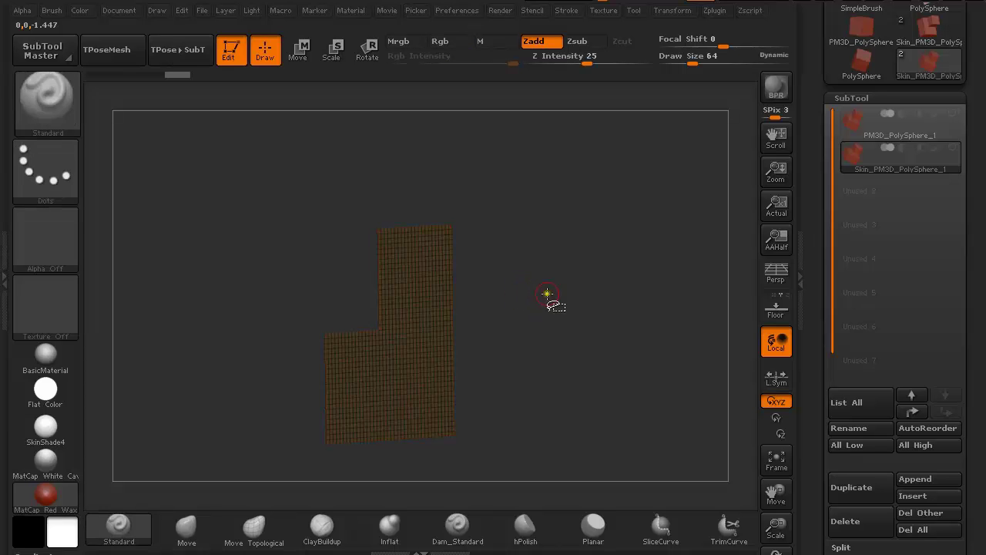
{"action": "left_click_drag", "start_coordinate": [546, 291], "coordinate": [584, 308]}
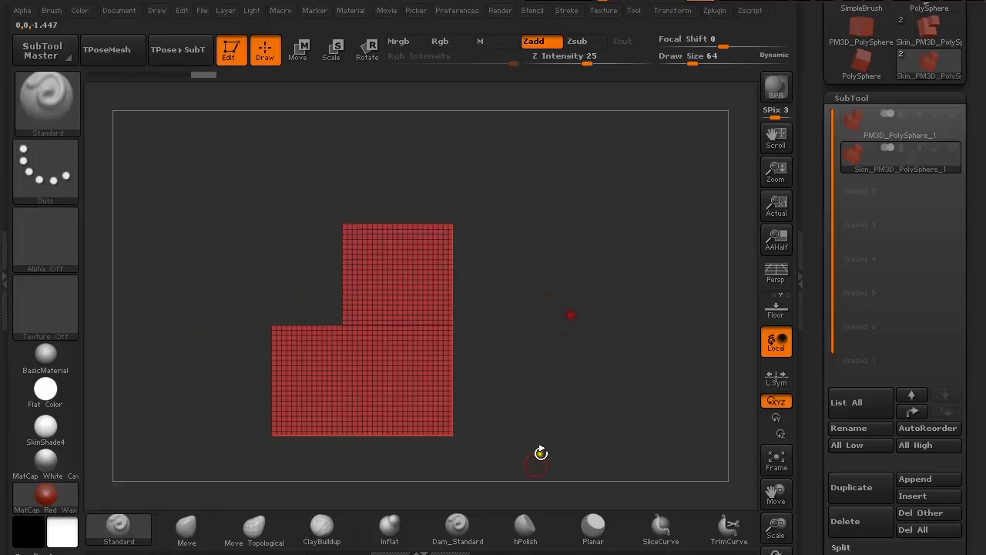
In front view, hide and isolate several regions including the top, showing the mesh again after each
{"action": "left_click_drag", "start_coordinate": [529, 444], "coordinate": [511, 463], "text": "ctrl+shift"}
{"action": "left_click_drag", "start_coordinate": [357, 445], "coordinate": [238, 433], "text": "ctrl+shift"}
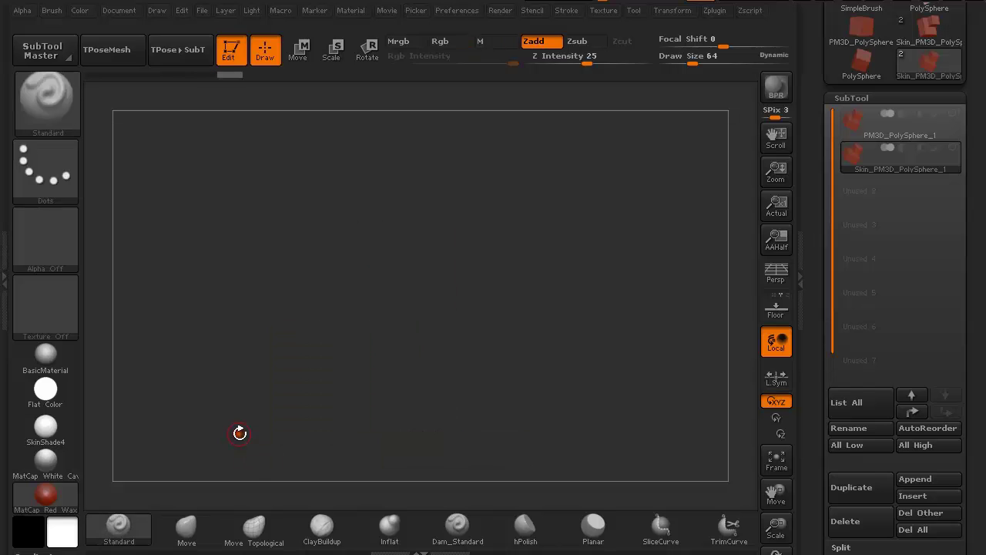
{"action": "left_click", "coordinate": [546, 313], "text": "ctrl+shift"}
{"action": "left_click_drag", "start_coordinate": [203, 305], "coordinate": [278, 447], "text": "ctrl+shift"}
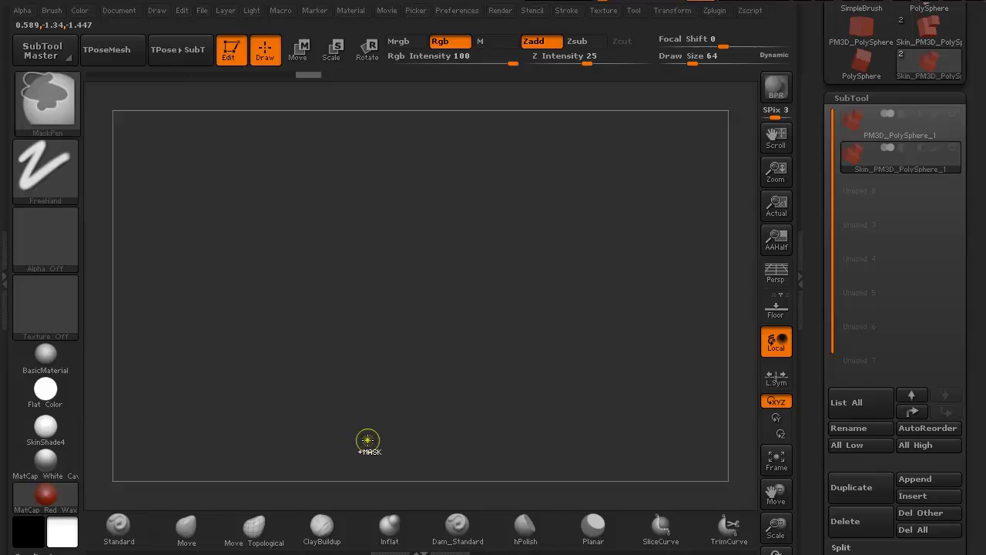
{"action": "left_click", "coordinate": [551, 340], "text": "ctrl+shift"}
{"action": "left_click_drag", "start_coordinate": [274, 191], "coordinate": [505, 226], "text": "ctrl+shift"}
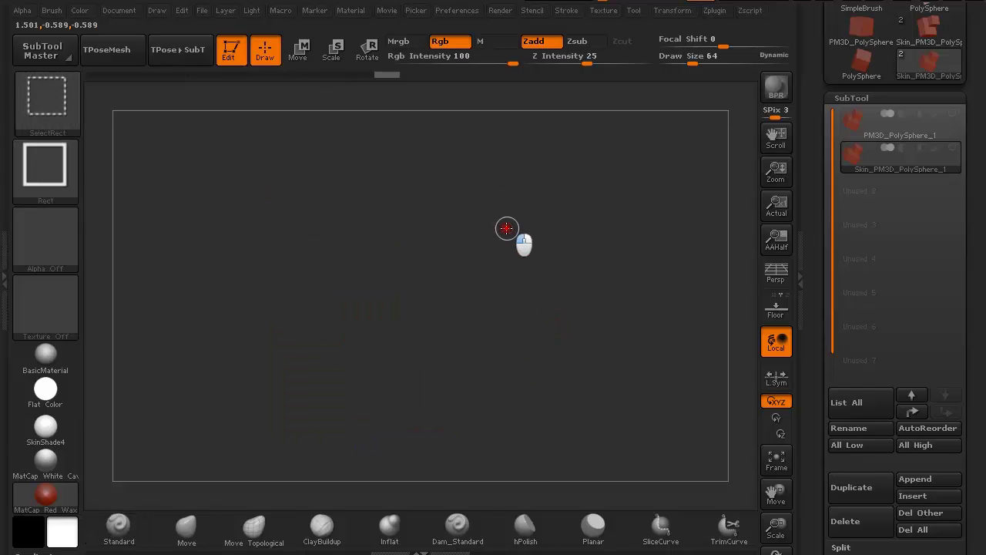
{"action": "left_click", "coordinate": [539, 269], "text": "ctrl+shift"}
From a three-quarter view, hide parts of the mesh and reveal the L-shaped grid
{"action": "mouse_move", "coordinate": [552, 222]}
{"action": "left_mouse_down"}
{"action": "mouse_move", "coordinate": [588, 260]}
{"action": "mouse_move", "coordinate": [583, 283]}
{"action": "mouse_move", "coordinate": [571, 252]}
{"action": "mouse_move", "coordinate": [607, 233]}
{"action": "mouse_move", "coordinate": [515, 239]}
{"action": "left_mouse_up"}
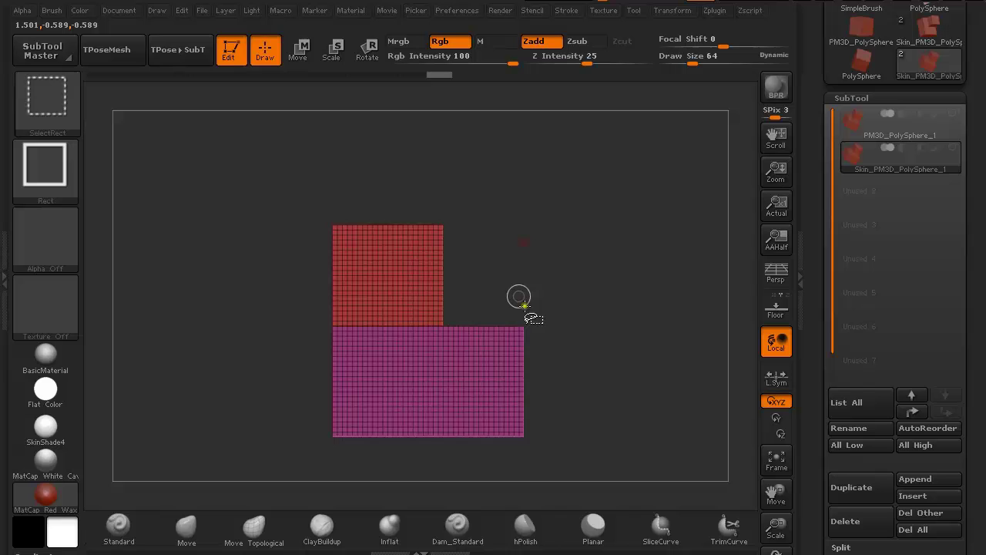
{"action": "left_click_drag", "start_coordinate": [521, 296], "coordinate": [584, 455], "text": "ctrl+shift"}
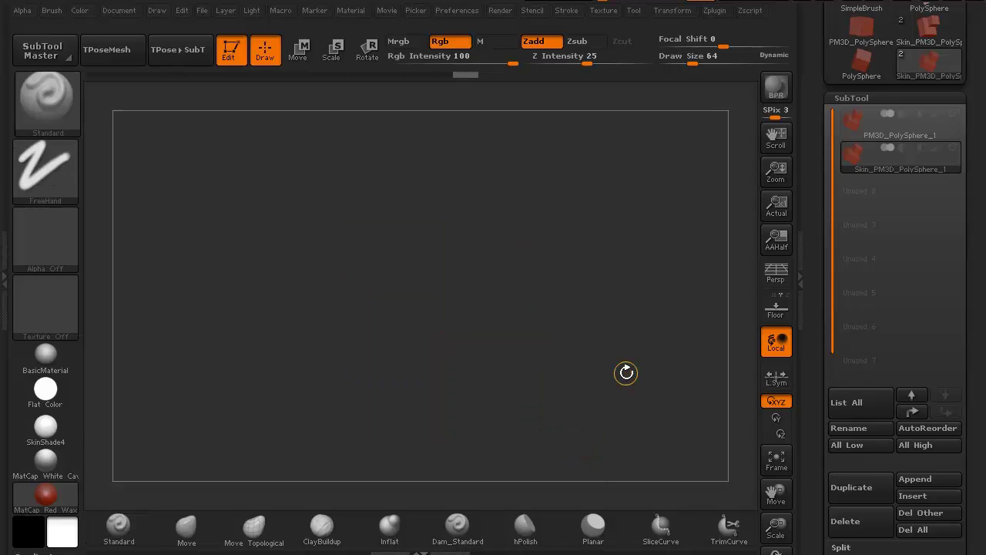
{"action": "left_click", "coordinate": [602, 302], "text": "ctrl+shift"}
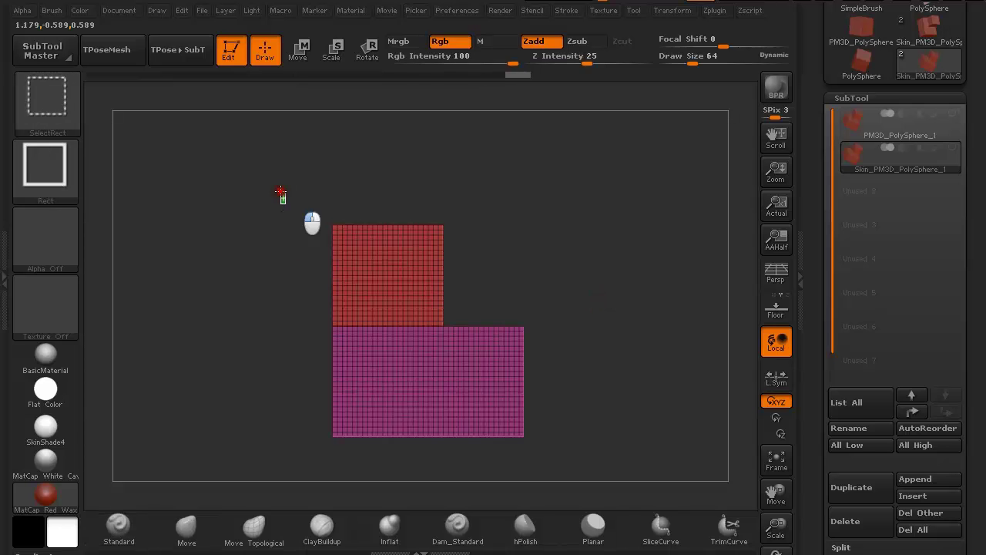
{"action": "left_click_drag", "start_coordinate": [280, 191], "coordinate": [335, 458], "text": "ctrl+shift"}
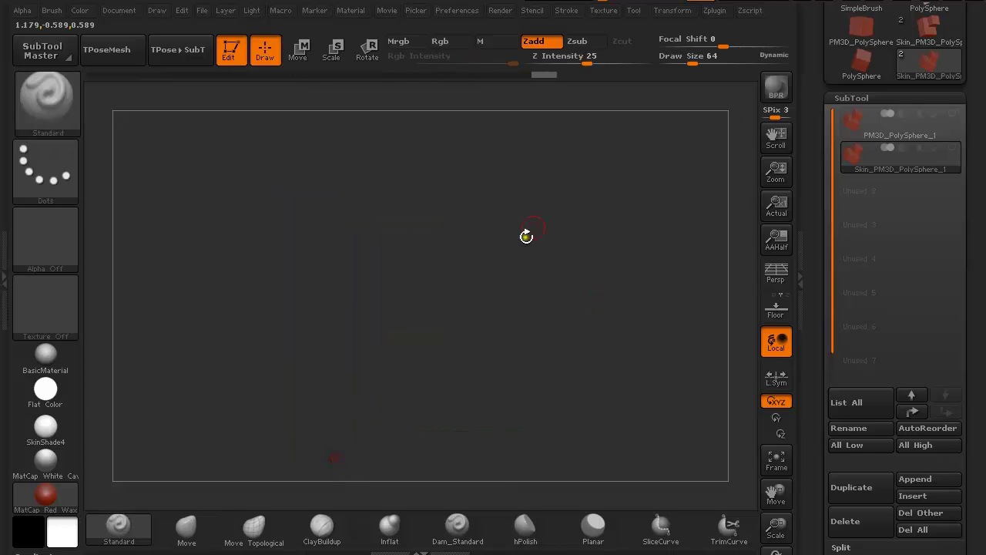
{"action": "left_click", "coordinate": [539, 235], "text": "ctrl+shift"}
{"action": "mouse_move", "coordinate": [562, 235]}
{"action": "left_mouse_down"}
{"action": "mouse_move", "coordinate": [590, 258]}
{"action": "mouse_move", "coordinate": [568, 249]}
{"action": "mouse_move", "coordinate": [564, 233]}
{"action": "mouse_move", "coordinate": [548, 255]}
{"action": "mouse_move", "coordinate": [571, 233]}
{"action": "mouse_move", "coordinate": [594, 298]}
{"action": "mouse_move", "coordinate": [547, 151]}
{"action": "mouse_move", "coordinate": [544, 112]}
{"action": "mouse_move", "coordinate": [557, 304]}
{"action": "mouse_move", "coordinate": [539, 301]}
{"action": "mouse_move", "coordinate": [554, 250]}
{"action": "mouse_move", "coordinate": [542, 332]}
{"action": "mouse_move", "coordinate": [566, 260]}
{"action": "mouse_move", "coordinate": [576, 323]}
{"action": "left_mouse_up"}
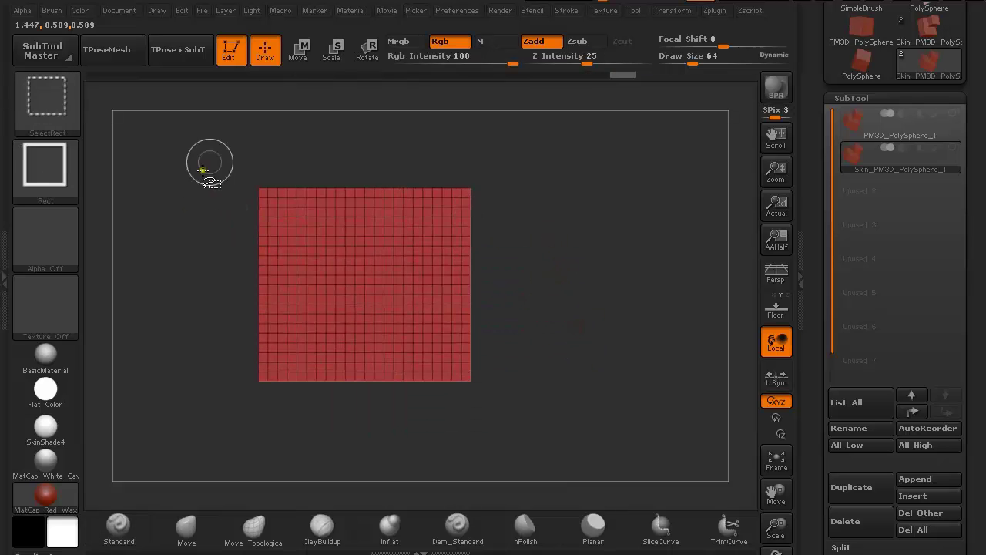
Isolate the square panel, then hide the box to keep only the L-shaped plane
{"action": "mouse_move", "coordinate": [209, 159]}
{"action": "left_mouse_down", "text": "ctrl+shift"}
{"action": "mouse_move", "coordinate": [338, 296]}
{"action": "mouse_move", "coordinate": [507, 379]}
{"action": "mouse_move", "coordinate": [581, 302]}
{"action": "mouse_move", "coordinate": [572, 352]}
{"action": "mouse_move", "coordinate": [558, 345]}
{"action": "left_mouse_up", "text": "ctrl+shift"}
{"action": "left_click", "coordinate": [433, 273], "text": "ctrl+shift"}
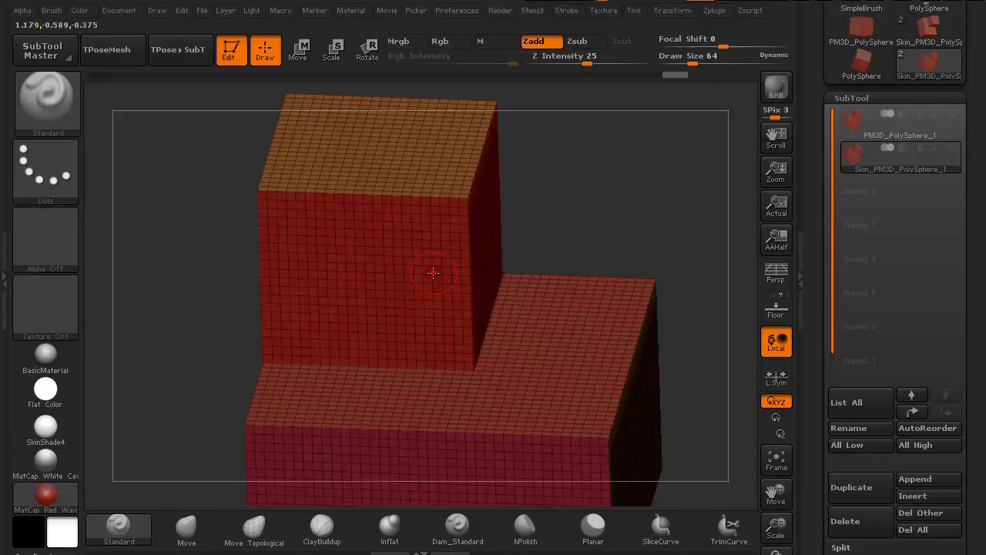
{"action": "left_click_drag", "start_coordinate": [585, 200], "coordinate": [568, 185]}
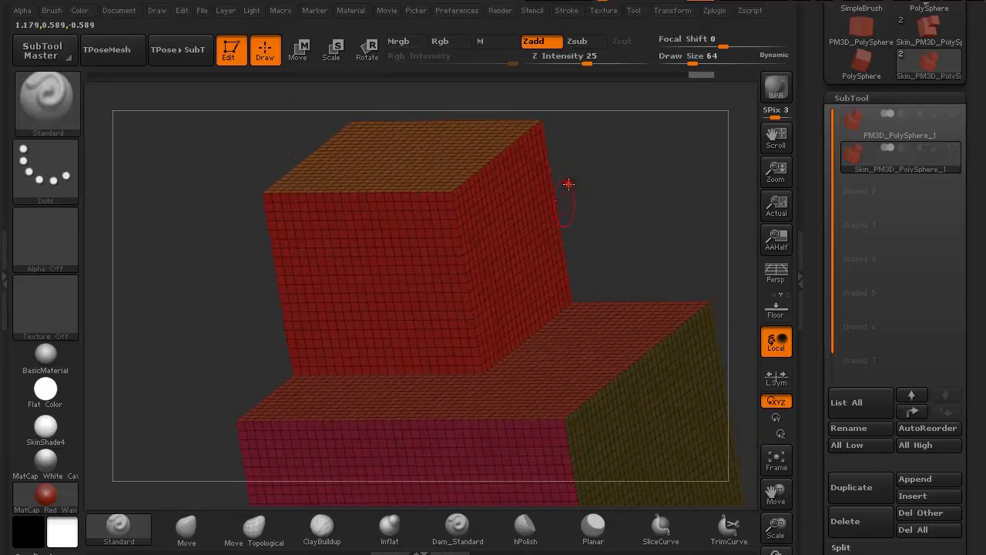
{"action": "left_click", "coordinate": [508, 252], "text": "ctrl+shift"}
Hide an outlined part in front view, then show the full two-box mesh again
{"action": "mouse_move", "coordinate": [654, 208]}
{"action": "left_mouse_down"}
{"action": "mouse_move", "coordinate": [663, 198]}
{"action": "mouse_move", "coordinate": [613, 210]}
{"action": "left_mouse_up"}
{"action": "left_click_drag", "start_coordinate": [655, 388], "coordinate": [417, 124], "text": "ctrl+shift"}
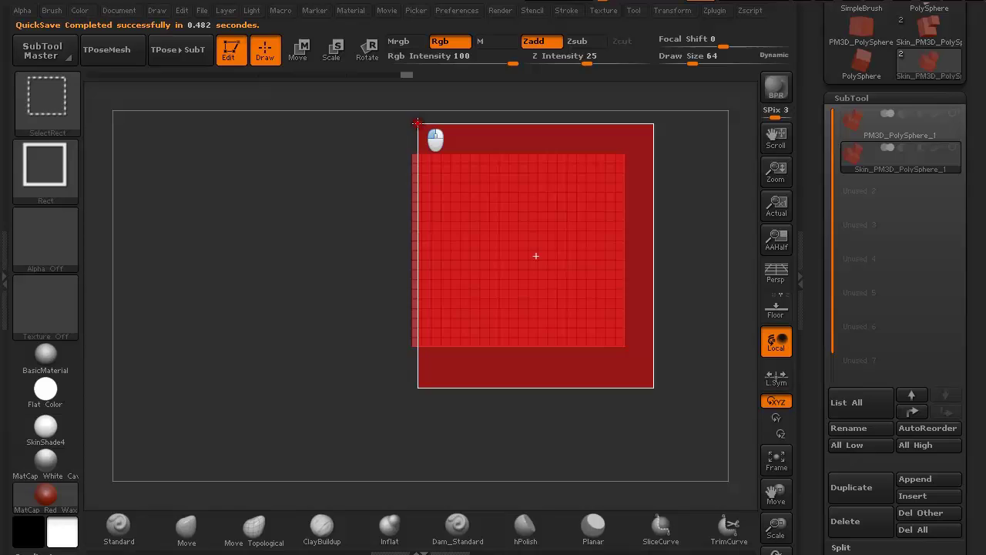
{"action": "left_click_drag", "start_coordinate": [417, 123], "coordinate": [418, 123], "text": "ctrl+shift"}
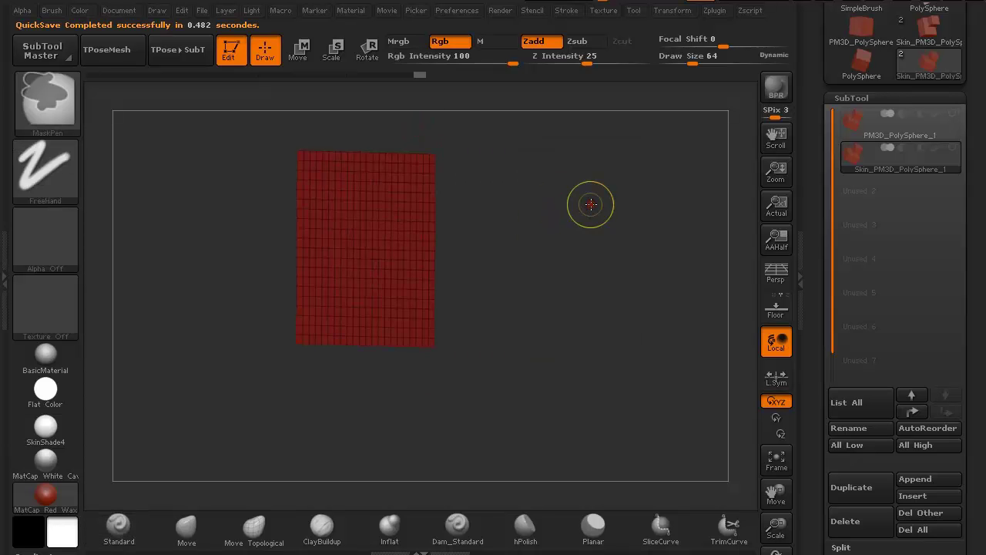
{"action": "left_click", "coordinate": [593, 243], "text": "ctrl+shift"}
{"action": "mouse_move", "coordinate": [665, 273]}
{"action": "left_mouse_down", "text": "alt"}
{"action": "mouse_move", "coordinate": [619, 205]}
{"action": "mouse_move", "coordinate": [635, 226]}
{"action": "mouse_move", "coordinate": [625, 256]}
{"action": "mouse_move", "coordinate": [584, 209]}
{"action": "mouse_move", "coordinate": [625, 220]}
{"action": "mouse_move", "coordinate": [645, 242]}
{"action": "mouse_move", "coordinate": [629, 221]}
{"action": "mouse_move", "coordinate": [606, 223]}
{"action": "mouse_move", "coordinate": [608, 205]}
{"action": "mouse_move", "coordinate": [616, 233]}
{"action": "mouse_move", "coordinate": [620, 222]}
{"action": "left_mouse_up", "text": "alt"}
Subdivide the skin with Ctrl+D, then toggle Polyframe off so it shows plain shaded red
{"action": "key", "text": "ctrl+d"}
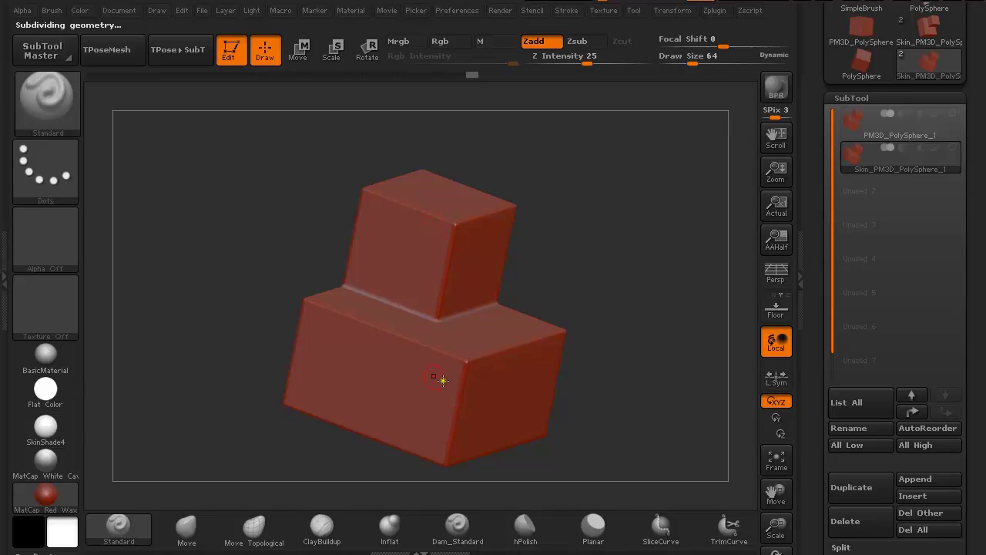
{"action": "mouse_move", "coordinate": [564, 240]}
{"action": "left_mouse_down"}
{"action": "mouse_move", "coordinate": [557, 269]}
{"action": "mouse_move", "coordinate": [578, 246]}
{"action": "left_mouse_up"}
{"action": "key", "text": "ctrl"}
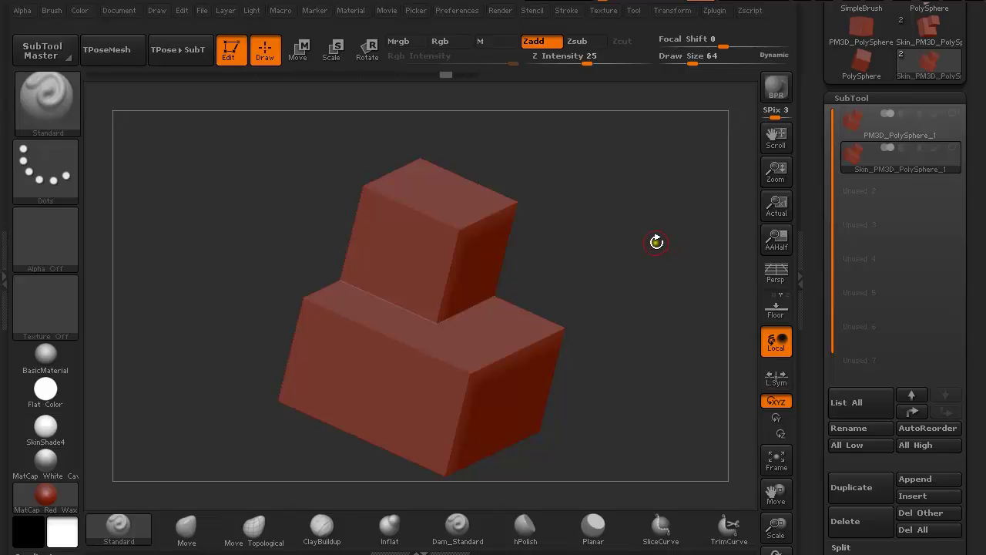
{"action": "key", "text": "shift+f"}
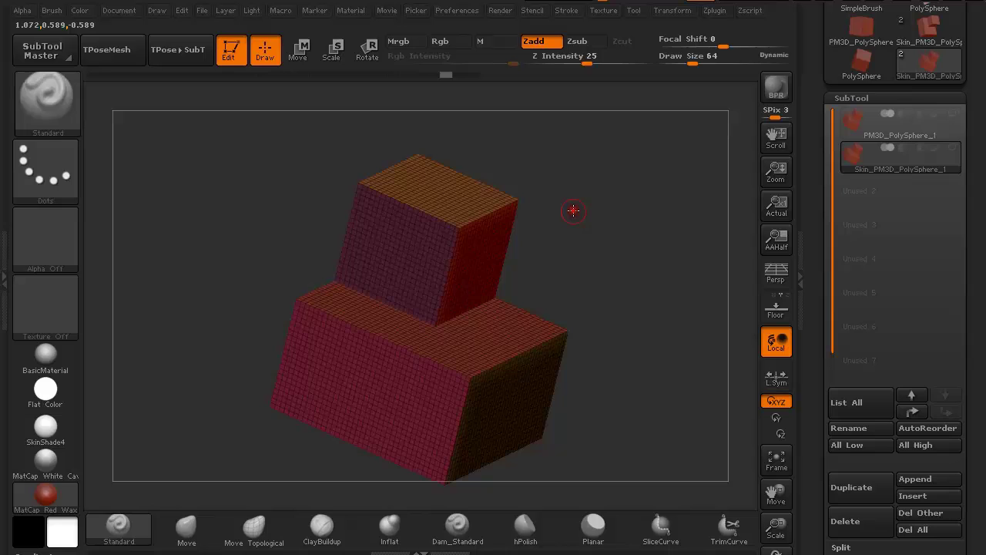
{"action": "key", "text": "shift+f"}
Subdivide the stepped block with Ctrl+D from Tool > Geometry
{"action": "scroll", "coordinate": [973, 342], "scroll_direction": "down", "scroll_amount": 5}
{"action": "scroll", "coordinate": [961, 271], "scroll_direction": "down", "scroll_amount": 2}
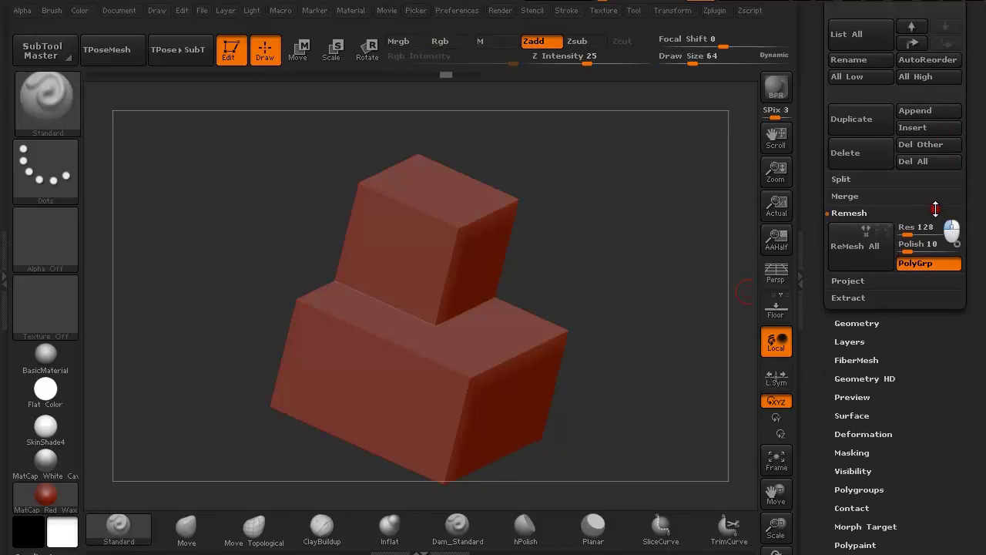
{"action": "scroll", "coordinate": [960, 259], "scroll_direction": "down", "scroll_amount": 1}
{"action": "left_click", "coordinate": [885, 266]}
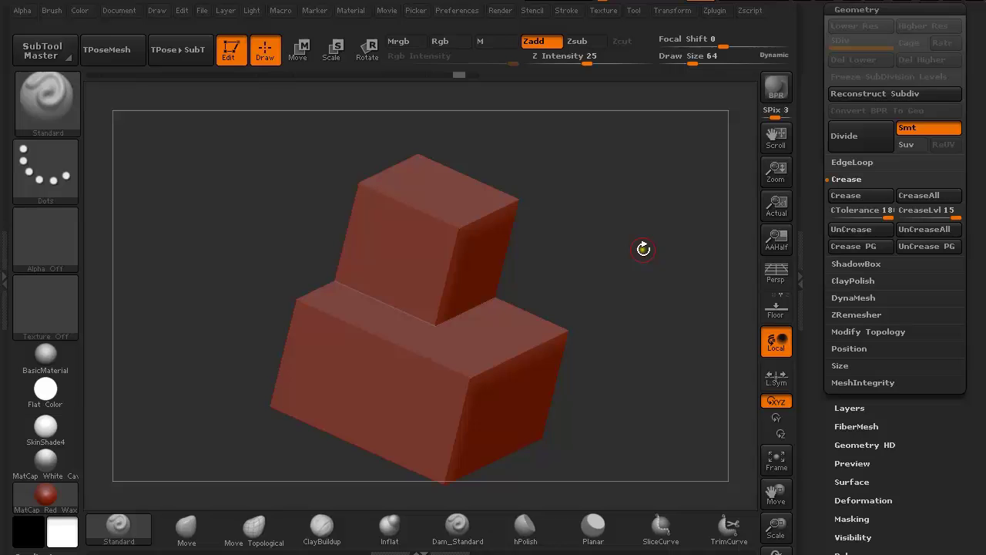
{"action": "key", "text": "ctrl+d"}
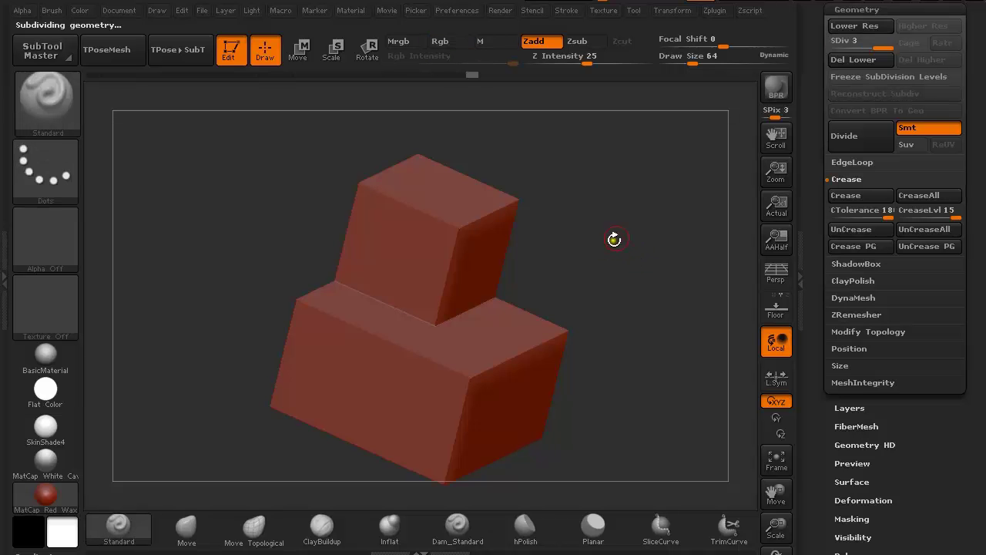
Inspect the divided mesh in Polyframe, then drop the SDiv slider back to level 1
{"action": "left_click_drag", "start_coordinate": [591, 265], "coordinate": [642, 259]}
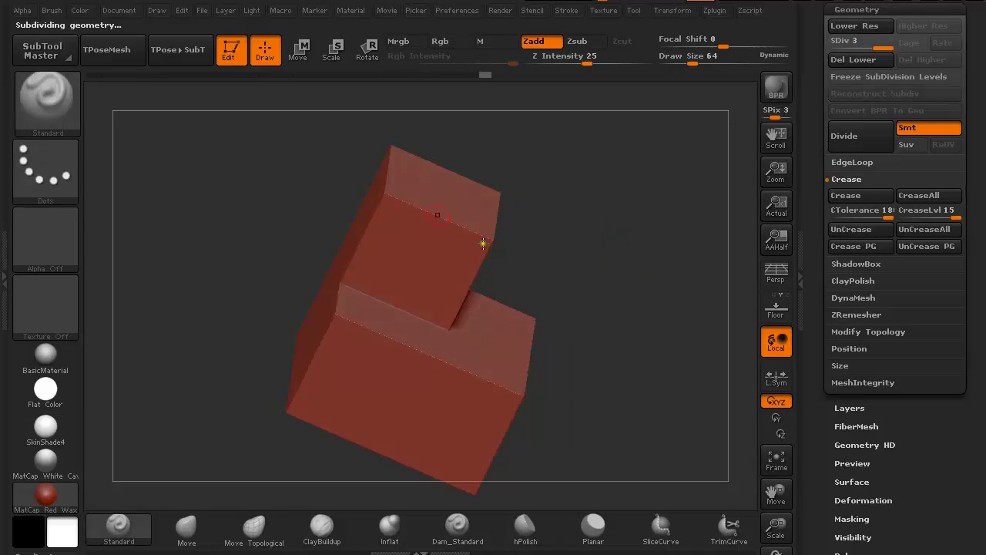
{"action": "left_click_drag", "start_coordinate": [516, 234], "coordinate": [550, 218]}
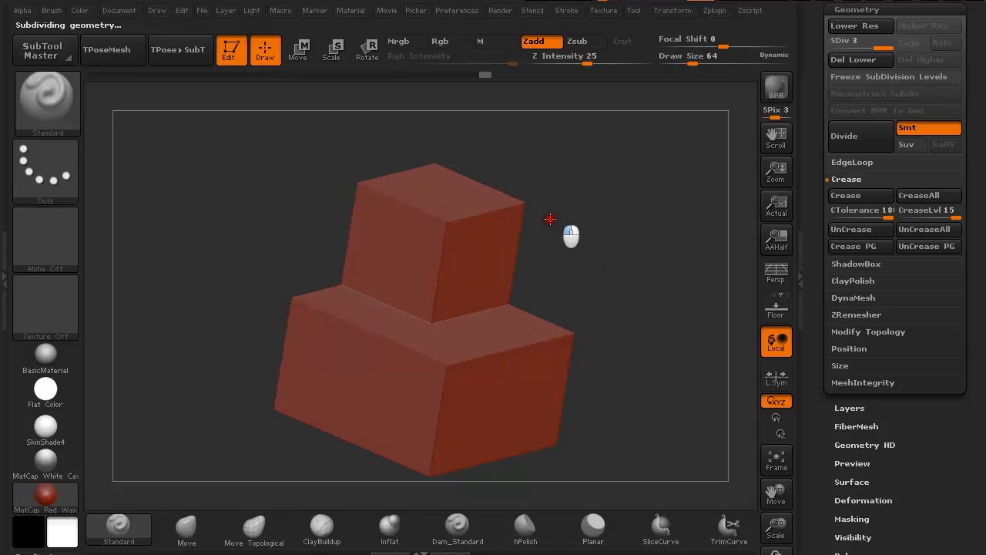
{"action": "key", "text": "shift+f"}
{"action": "left_click_drag", "start_coordinate": [604, 235], "coordinate": [673, 345], "text": "alt"}
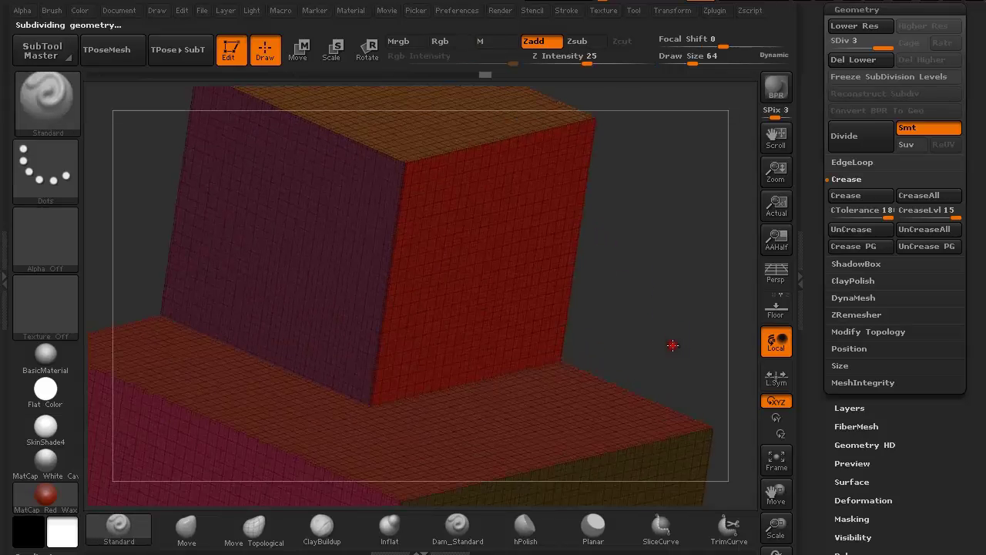
{"action": "left_click_drag", "start_coordinate": [634, 239], "coordinate": [583, 150], "text": "alt"}
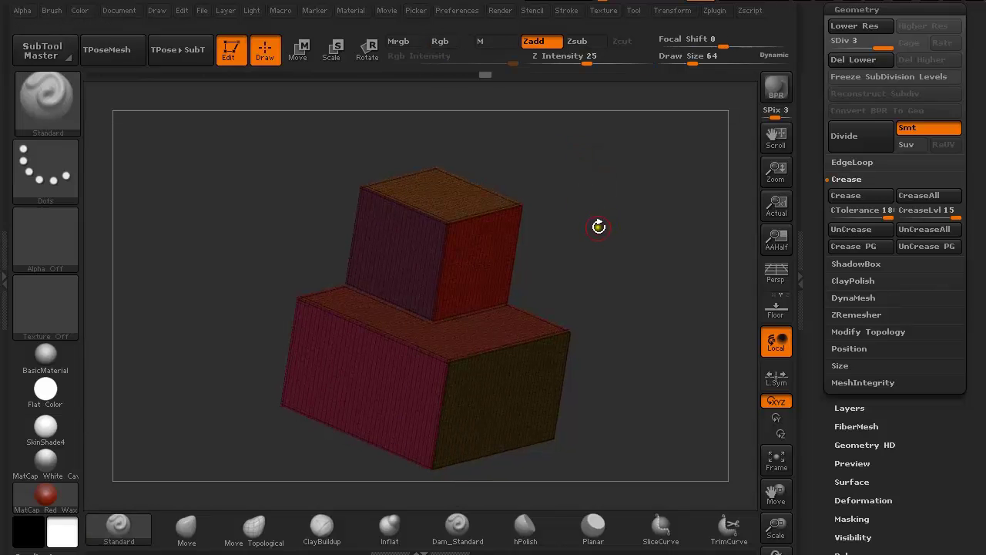
{"action": "key", "text": "shift+f"}
{"action": "left_click_drag", "start_coordinate": [879, 45], "coordinate": [831, 45]}
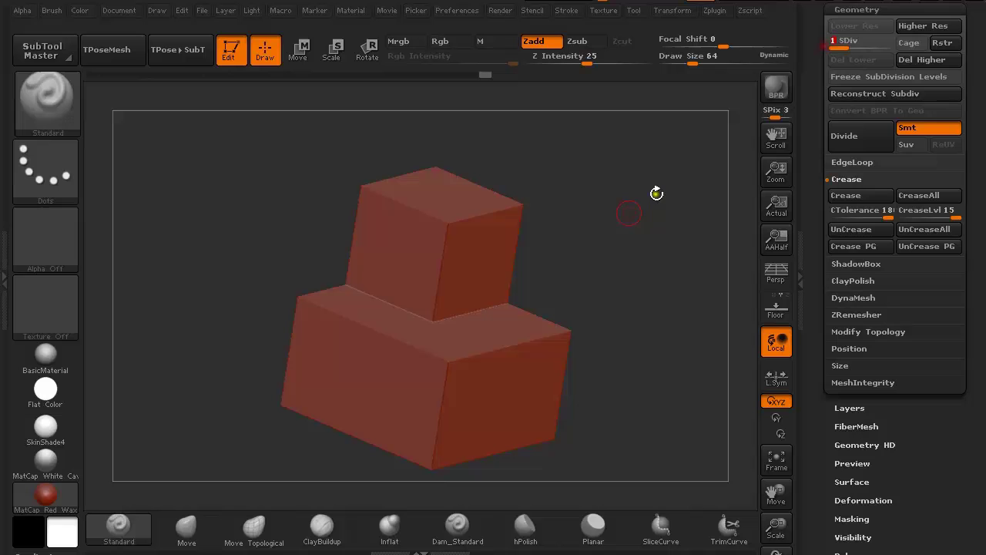
Delete the higher subdivision levels and snap to a straight-on top view
{"action": "left_click", "coordinate": [914, 60]}
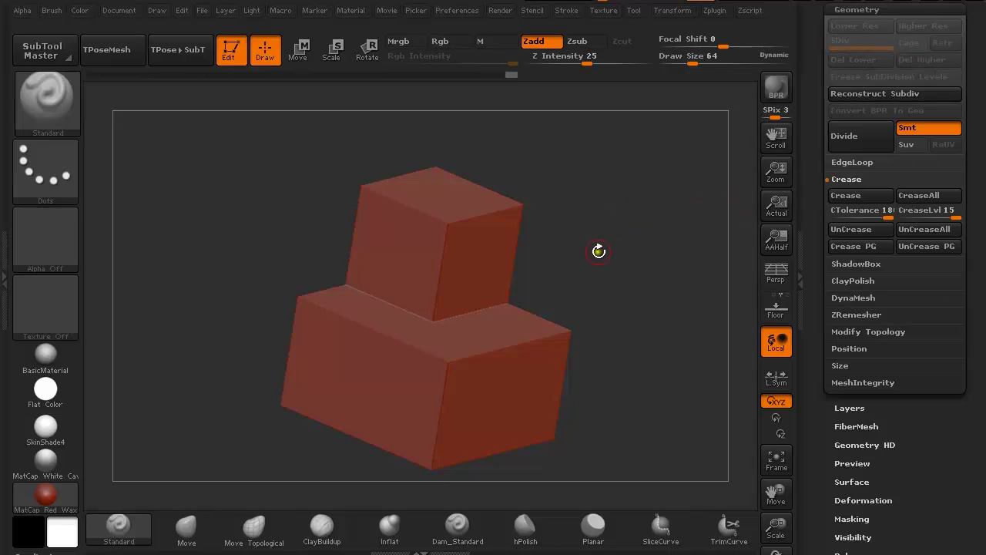
{"action": "mouse_move", "coordinate": [598, 251]}
{"action": "left_mouse_down"}
{"action": "mouse_move", "coordinate": [623, 250]}
{"action": "mouse_move", "coordinate": [627, 280]}
{"action": "mouse_move", "coordinate": [628, 271]}
{"action": "left_mouse_up"}
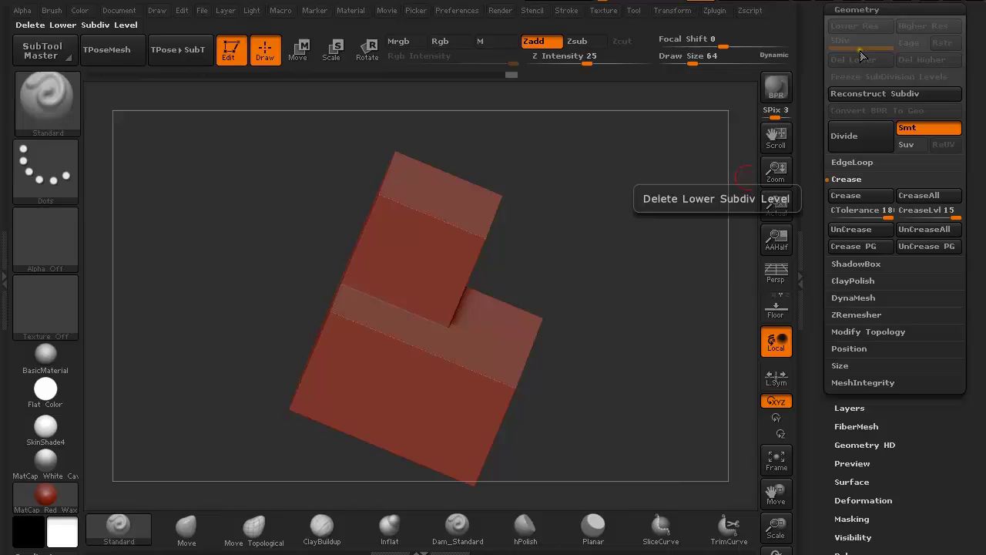
{"action": "left_click_drag", "start_coordinate": [552, 257], "coordinate": [554, 252]}
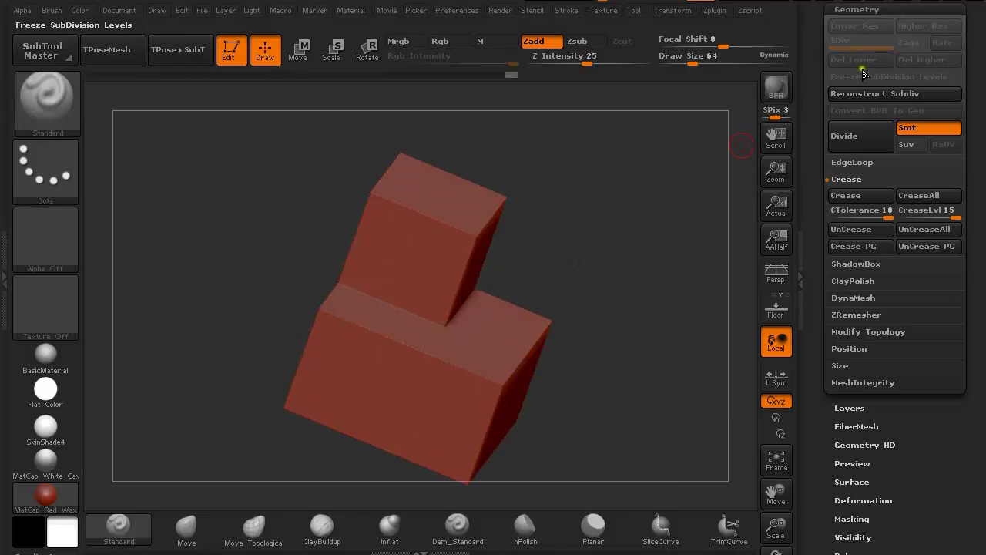
{"action": "mouse_move", "coordinate": [646, 240]}
{"action": "left_mouse_down"}
{"action": "mouse_move", "coordinate": [627, 286]}
{"action": "mouse_move", "coordinate": [634, 188]}
{"action": "left_mouse_up"}
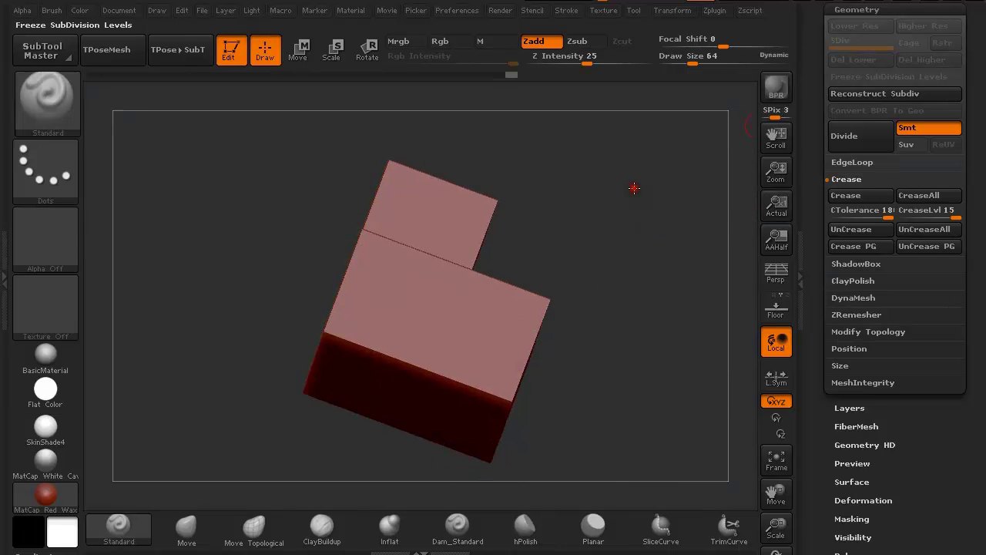
{"action": "mouse_move", "coordinate": [663, 223]}
{"action": "left_mouse_down"}
{"action": "mouse_move", "coordinate": [665, 157]}
{"action": "mouse_move", "coordinate": [659, 265]}
{"action": "mouse_move", "coordinate": [645, 288]}
{"action": "mouse_move", "coordinate": [594, 304]}
{"action": "mouse_move", "coordinate": [627, 293]}
{"action": "mouse_move", "coordinate": [603, 274]}
{"action": "mouse_move", "coordinate": [639, 288]}
{"action": "mouse_move", "coordinate": [638, 264]}
{"action": "mouse_move", "coordinate": [624, 273]}
{"action": "mouse_move", "coordinate": [637, 269]}
{"action": "mouse_move", "coordinate": [645, 297]}
{"action": "mouse_move", "coordinate": [632, 276]}
{"action": "left_mouse_up"}
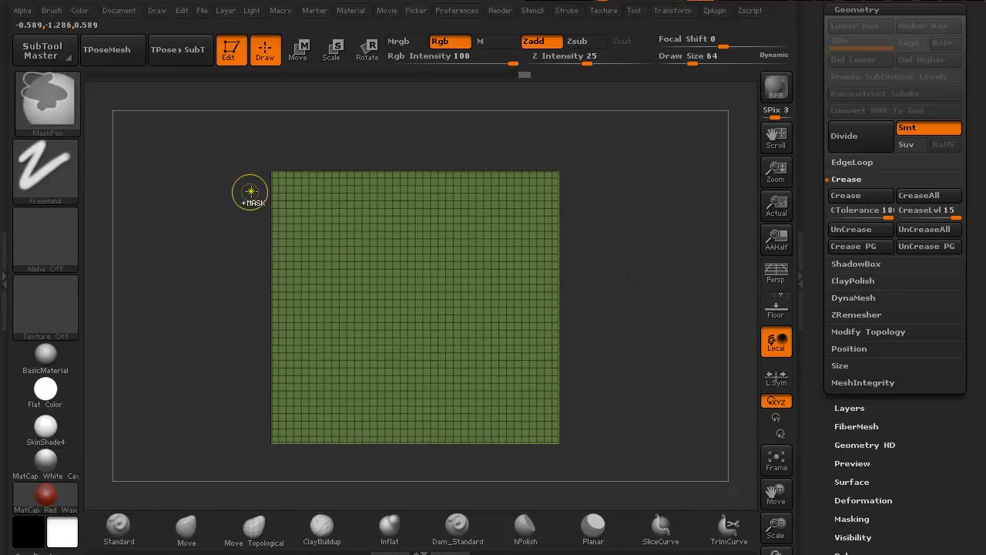
Hide the top face's border strips and cut three notches to shape the stepped pattern
{"action": "left_click_drag", "start_coordinate": [208, 147], "coordinate": [606, 229], "text": "ctrl+shift"}
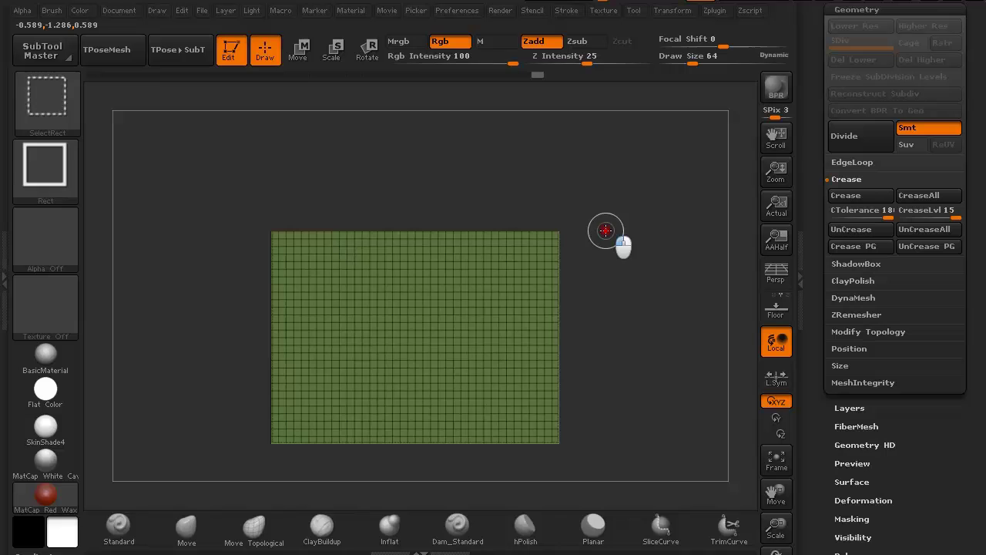
{"action": "left_click_drag", "start_coordinate": [205, 201], "coordinate": [330, 470], "text": "ctrl+alt+shift"}
{"action": "left_click_drag", "start_coordinate": [584, 462], "coordinate": [297, 422], "text": "ctrl+alt+shift"}
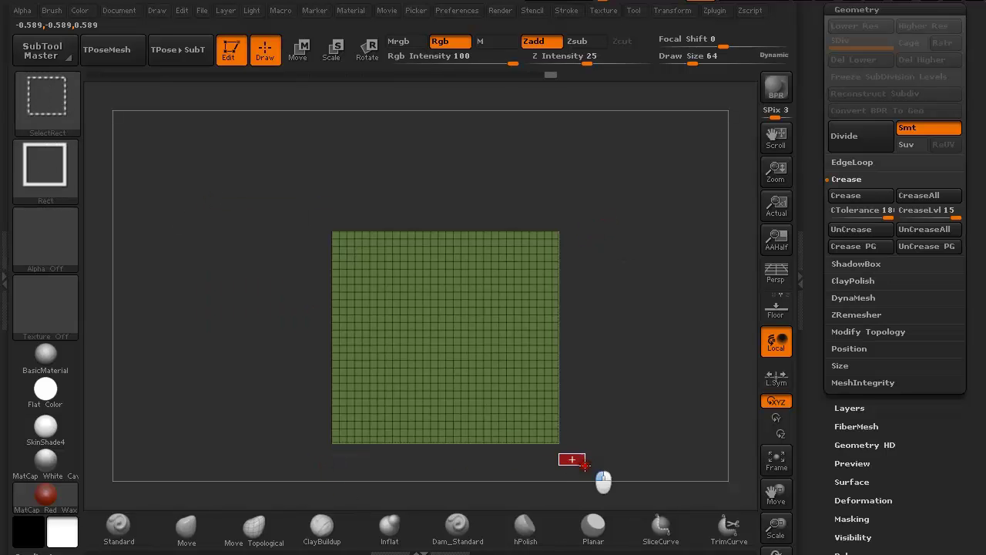
{"action": "mouse_move", "coordinate": [584, 208]}
{"action": "left_mouse_down", "text": "ctrl+alt+shift"}
{"action": "mouse_move", "coordinate": [572, 361]}
{"action": "mouse_move", "coordinate": [626, 487]}
{"action": "left_mouse_up", "text": "ctrl+alt+shift"}
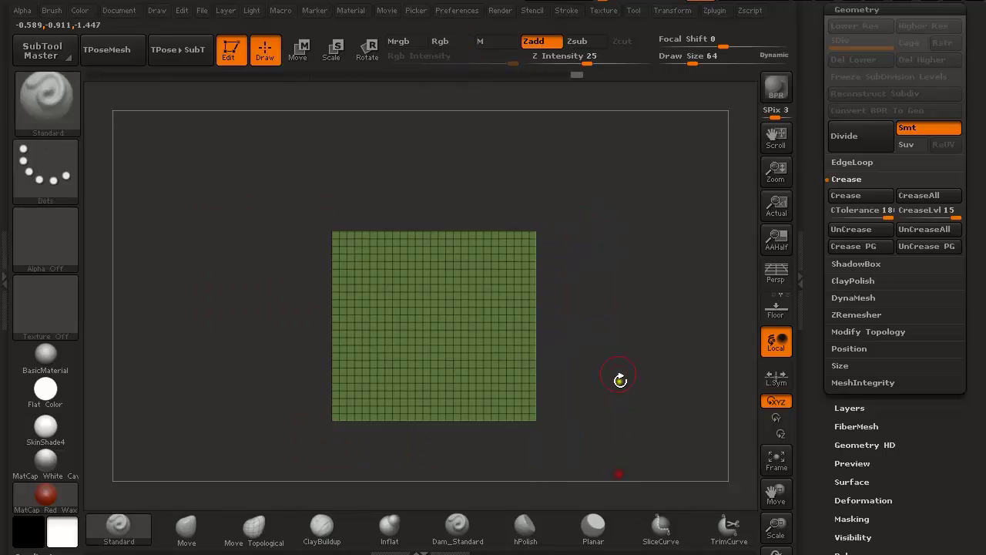
{"action": "mouse_move", "coordinate": [604, 367]}
{"action": "left_mouse_down", "text": "ctrl+alt+shift"}
{"action": "mouse_move", "coordinate": [481, 328]}
{"action": "mouse_move", "coordinate": [463, 300]}
{"action": "left_mouse_up", "text": "ctrl+alt+shift"}
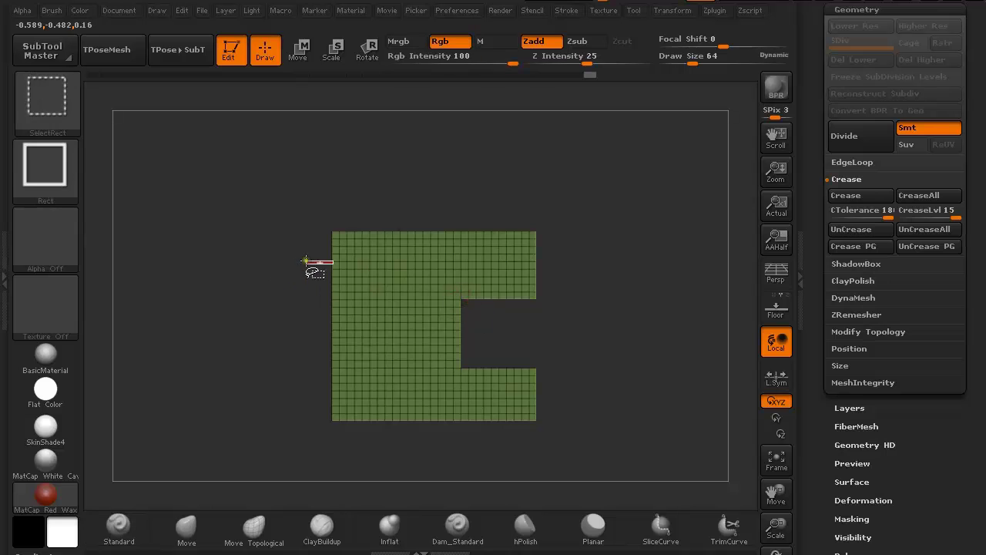
{"action": "left_click_drag", "start_coordinate": [310, 254], "coordinate": [376, 291], "text": "ctrl+alt+shift"}
{"action": "left_click_drag", "start_coordinate": [403, 450], "coordinate": [362, 360], "text": "ctrl+alt+shift"}
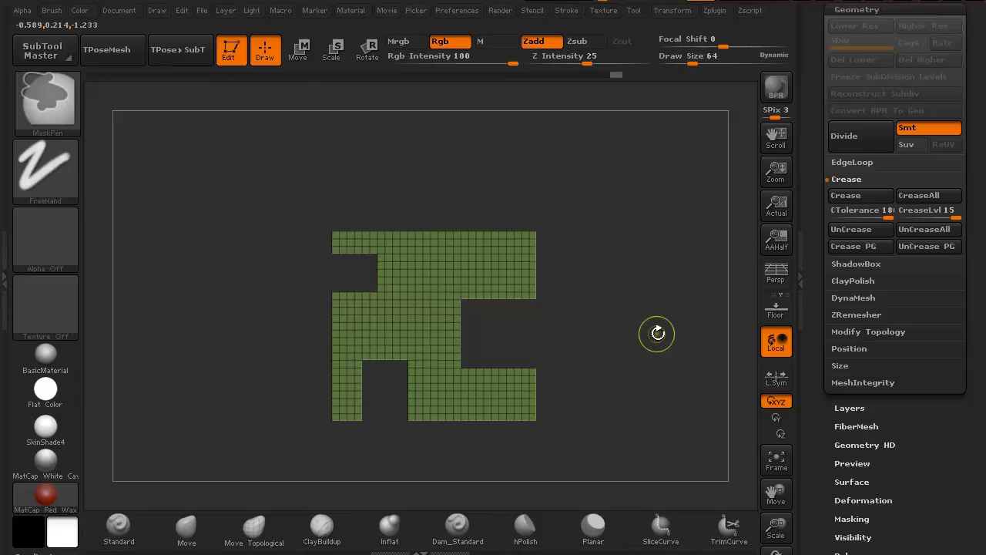
Group the visible pattern as its own polygroup and unhide the whole mesh
{"action": "key", "text": "ctrl+w"}
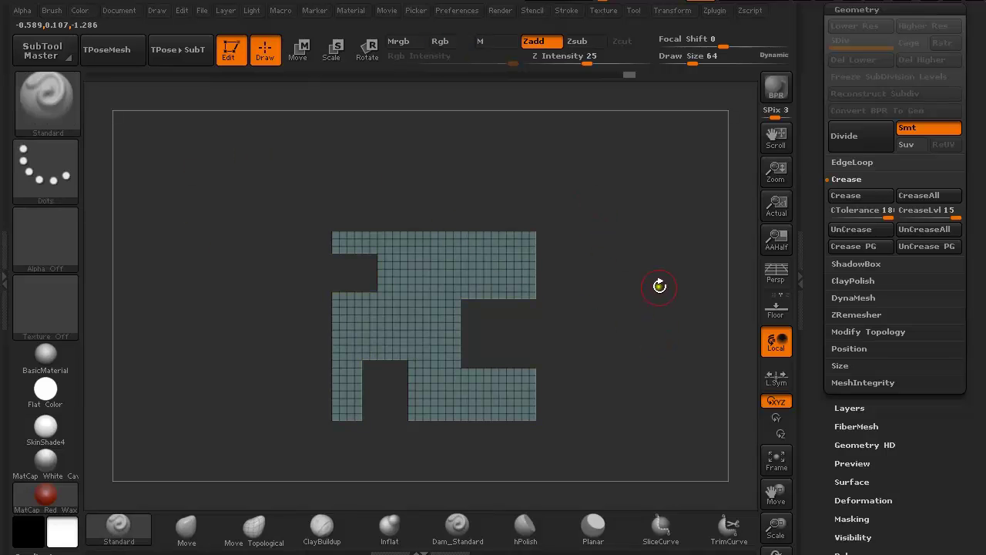
{"action": "left_click", "coordinate": [669, 258], "text": "ctrl+shift"}
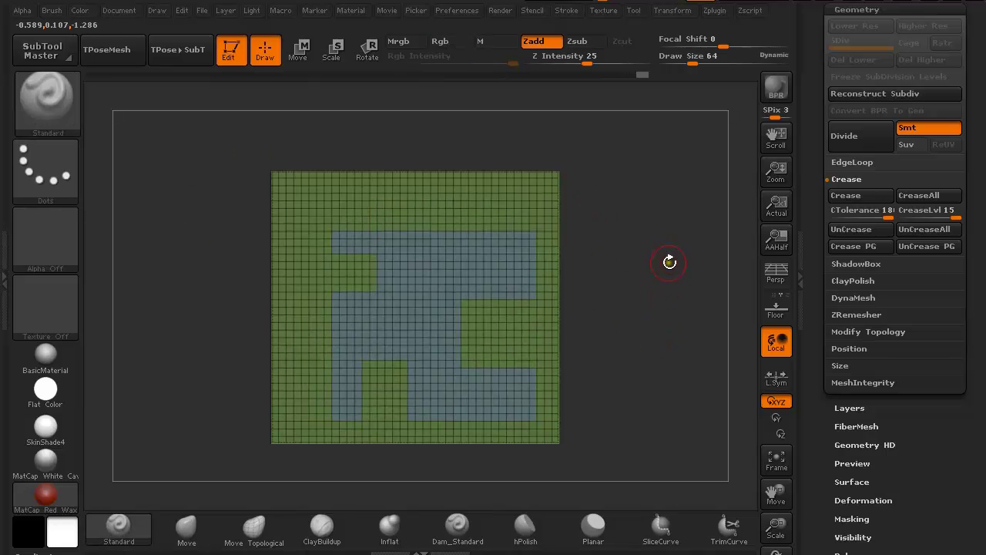
{"action": "mouse_move", "coordinate": [669, 262]}
{"action": "left_mouse_down"}
{"action": "mouse_move", "coordinate": [646, 273]}
{"action": "mouse_move", "coordinate": [675, 260]}
{"action": "left_mouse_up"}
{"action": "key", "text": "w"}
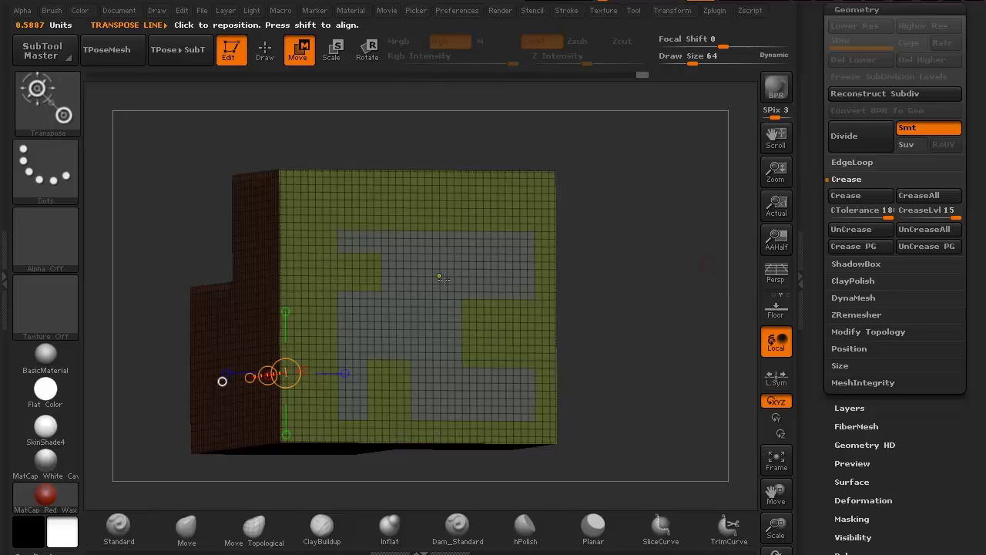
Mask all but the grey centre polygroup and test-pull the pattern upward with Transpose
{"action": "left_click_drag", "start_coordinate": [440, 277], "coordinate": [504, 271], "text": "ctrl"}
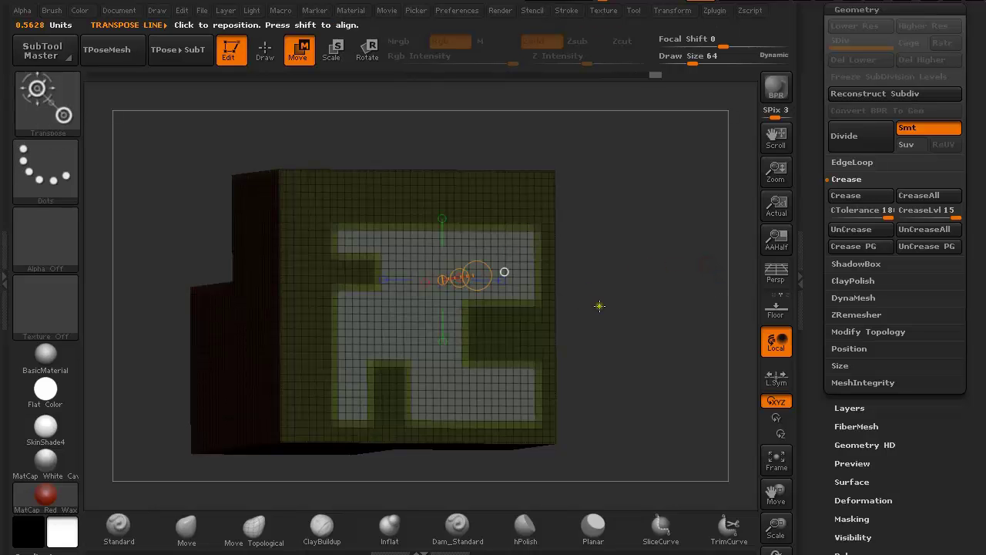
{"action": "left_click_drag", "start_coordinate": [600, 307], "coordinate": [624, 277], "text": "alt"}
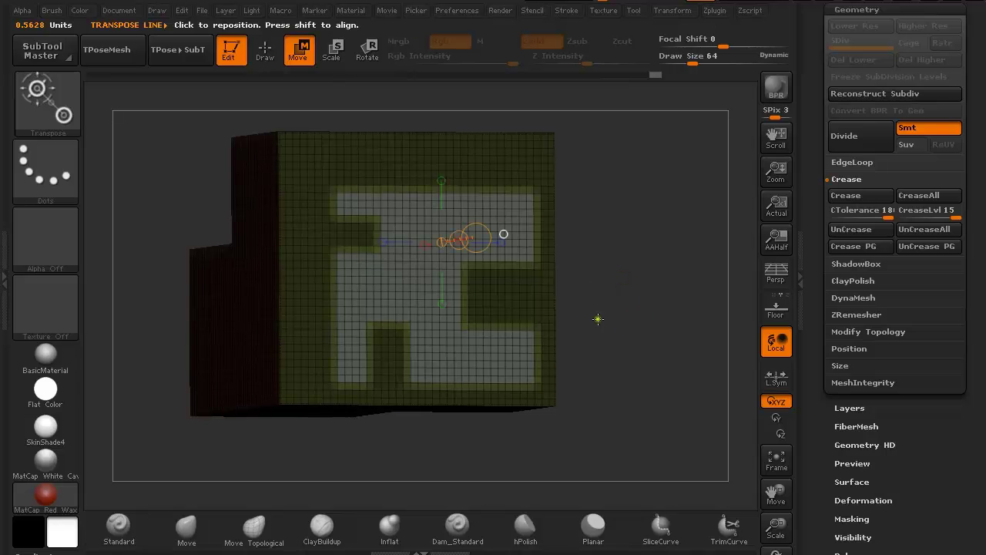
{"action": "mouse_move", "coordinate": [598, 318]}
{"action": "left_mouse_down"}
{"action": "mouse_move", "coordinate": [614, 269]}
{"action": "mouse_move", "coordinate": [588, 207]}
{"action": "mouse_move", "coordinate": [604, 255]}
{"action": "left_mouse_up"}
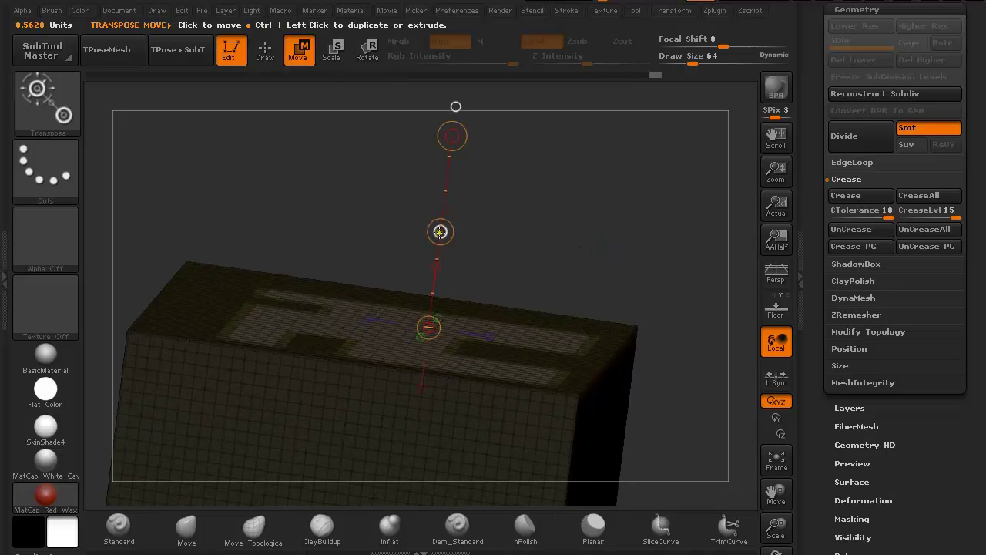
{"action": "left_click_drag", "start_coordinate": [440, 231], "coordinate": [442, 128]}
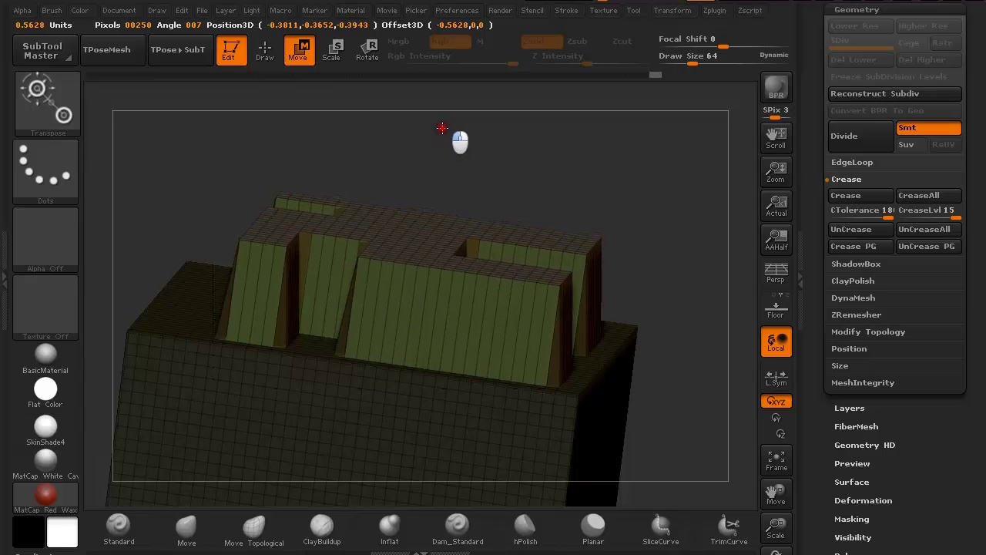
{"action": "left_click_drag", "start_coordinate": [442, 128], "coordinate": [435, 93]}
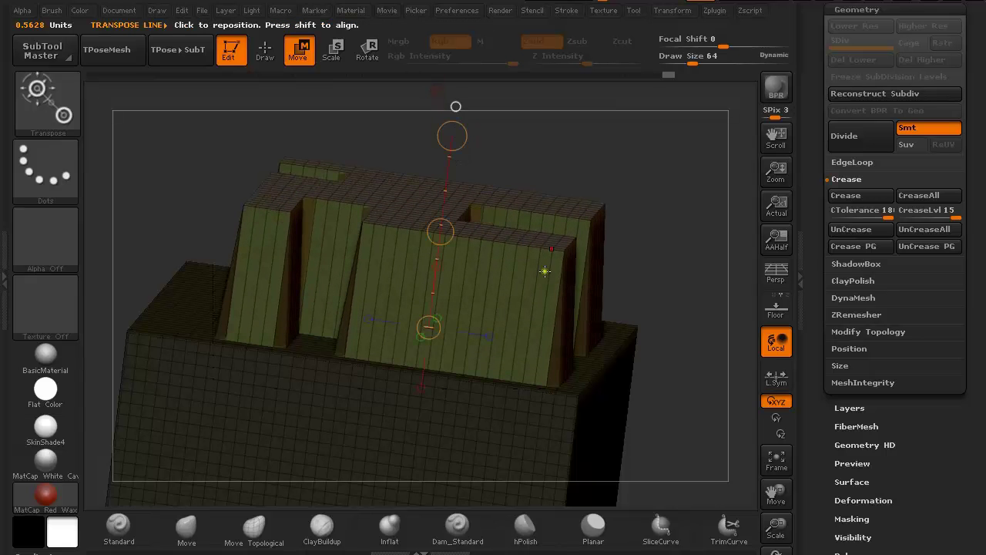
{"action": "mouse_move", "coordinate": [686, 220]}
{"action": "left_mouse_down"}
{"action": "mouse_move", "coordinate": [680, 249]}
{"action": "mouse_move", "coordinate": [655, 254]}
{"action": "mouse_move", "coordinate": [696, 211]}
{"action": "mouse_move", "coordinate": [684, 213]}
{"action": "left_mouse_up"}
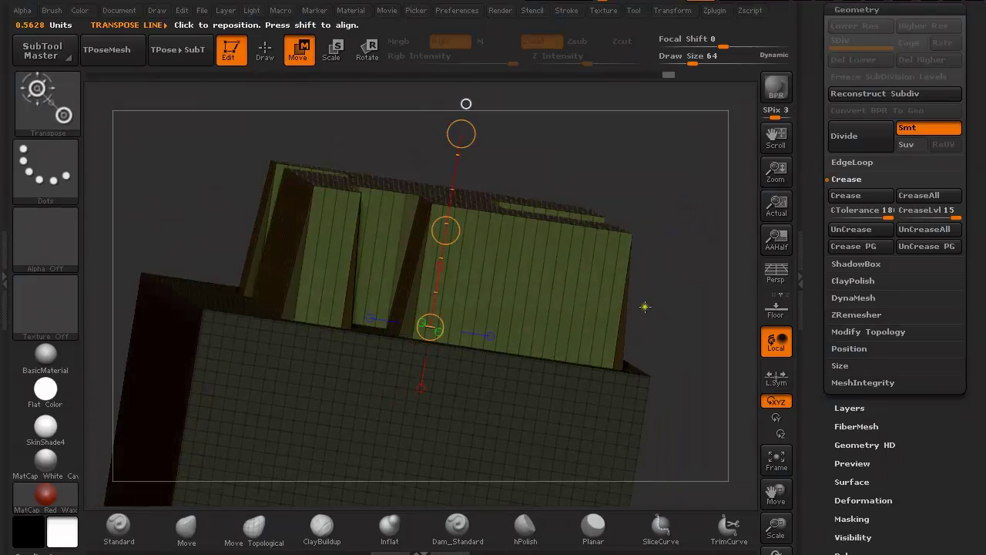
{"action": "mouse_move", "coordinate": [645, 307]}
{"action": "left_mouse_down"}
{"action": "mouse_move", "coordinate": [656, 323]}
{"action": "mouse_move", "coordinate": [639, 311]}
{"action": "left_mouse_up"}
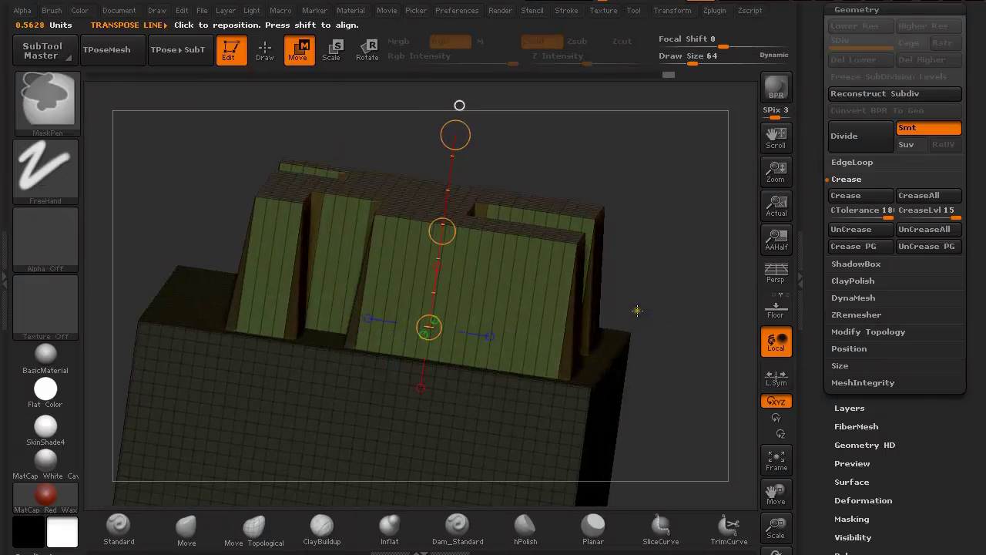
Undo the raised pattern and Ctrl-drag it downward into a walled recess
{"action": "key", "text": "ctrl+z"}
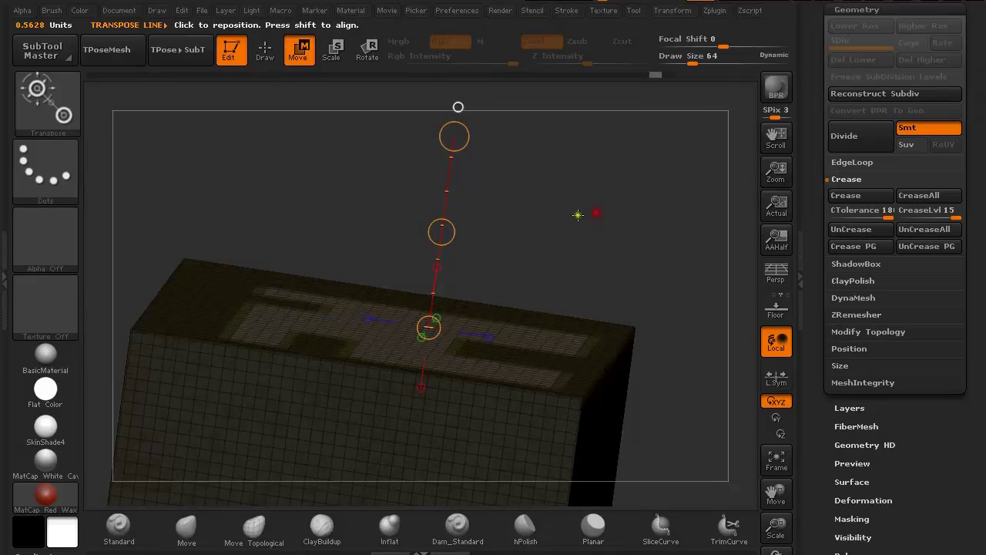
{"action": "left_click_drag", "start_coordinate": [442, 232], "coordinate": [434, 278], "text": "ctrl"}
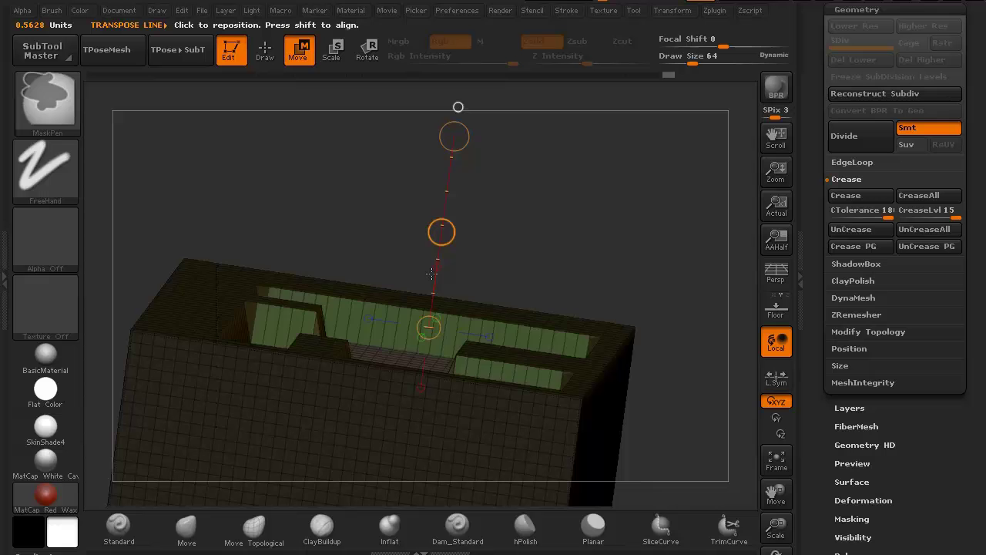
{"action": "key", "text": "ctrl+z"}
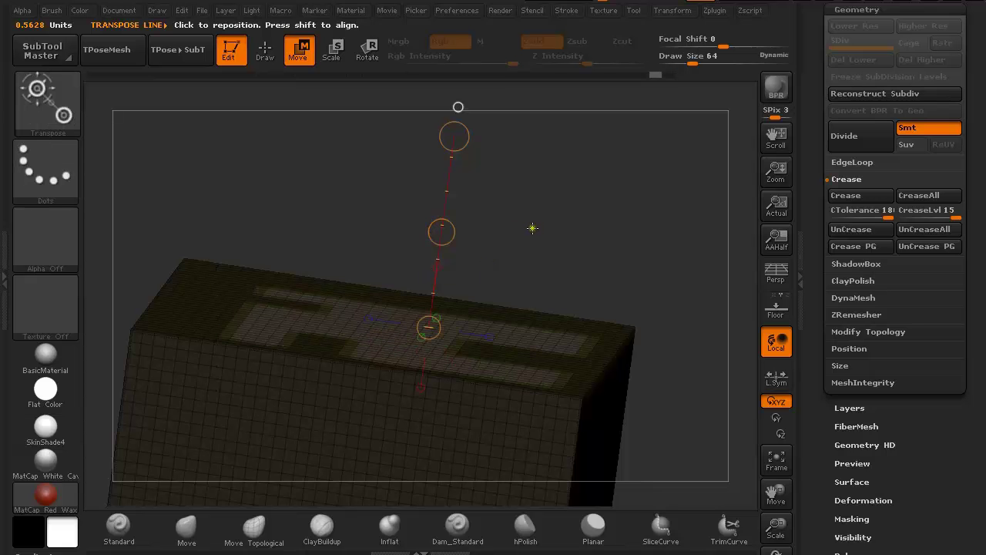
{"action": "key", "text": "ctrl"}
{"action": "left_click_drag", "start_coordinate": [440, 231], "coordinate": [430, 263], "text": "ctrl"}
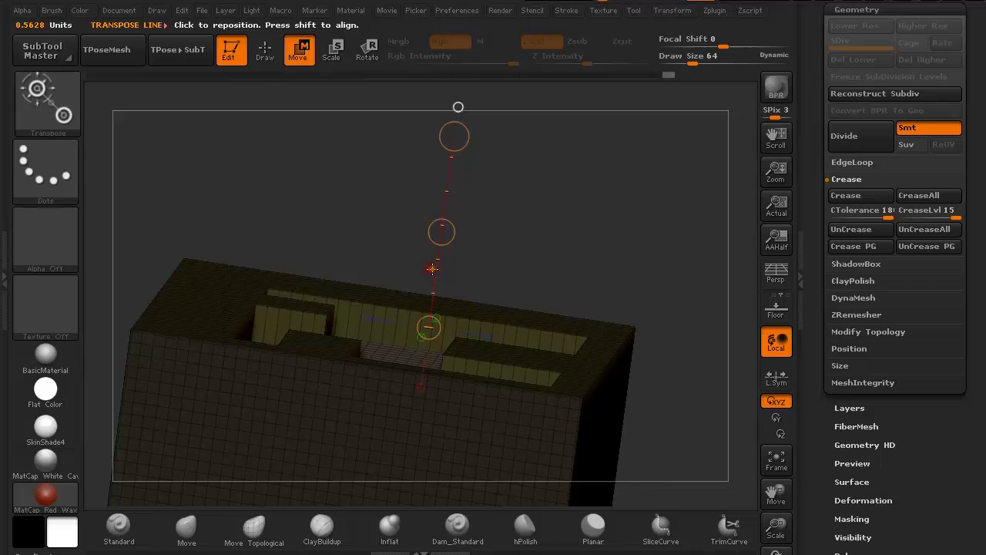
{"action": "mouse_move", "coordinate": [576, 224]}
{"action": "left_mouse_down"}
{"action": "mouse_move", "coordinate": [555, 264]}
{"action": "mouse_move", "coordinate": [654, 275]}
{"action": "mouse_move", "coordinate": [638, 307]}
{"action": "left_mouse_up"}
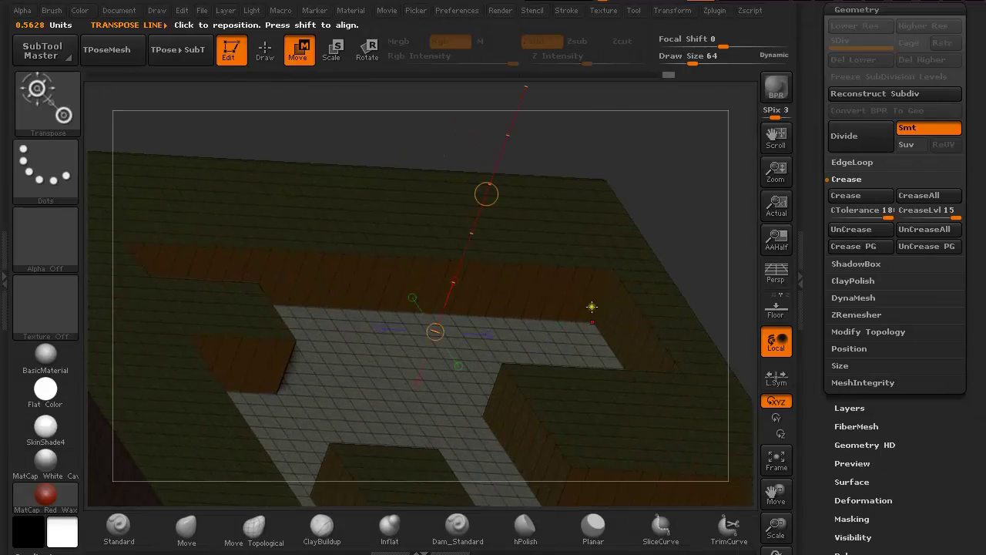
{"action": "left_click_drag", "start_coordinate": [696, 211], "coordinate": [665, 158]}
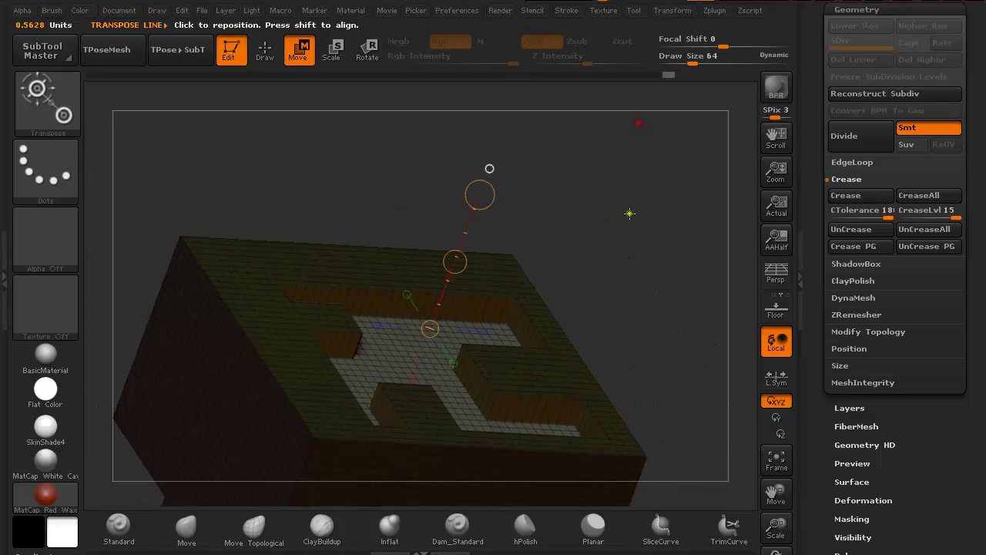
{"action": "mouse_move", "coordinate": [632, 211]}
{"action": "left_mouse_down"}
{"action": "mouse_move", "coordinate": [601, 214]}
{"action": "mouse_move", "coordinate": [592, 194]}
{"action": "mouse_move", "coordinate": [634, 286]}
{"action": "mouse_move", "coordinate": [623, 289]}
{"action": "left_mouse_up"}
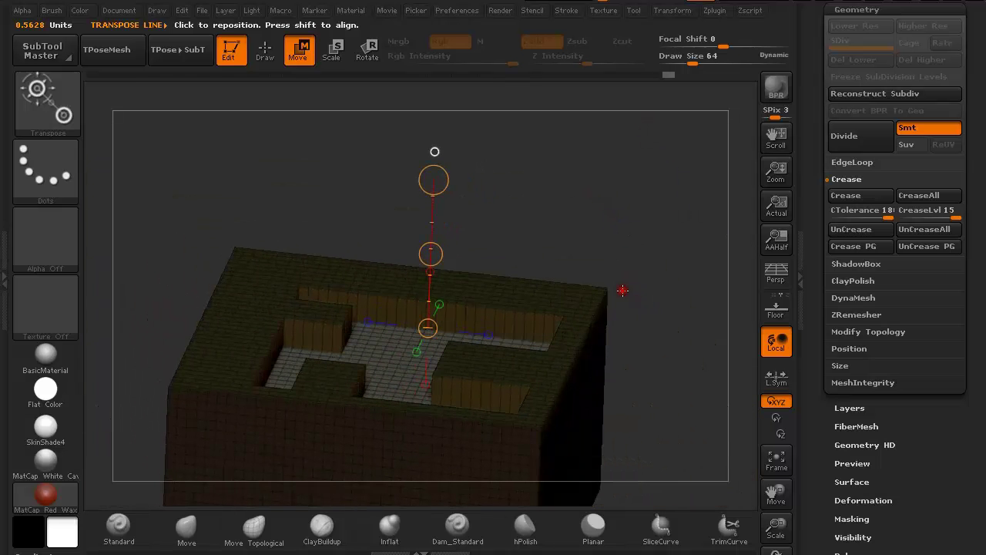
Isolate the top rim and recess walls, facing the wall strip head-on
{"action": "key", "text": "q"}
{"action": "key", "text": "ctrl+z"}
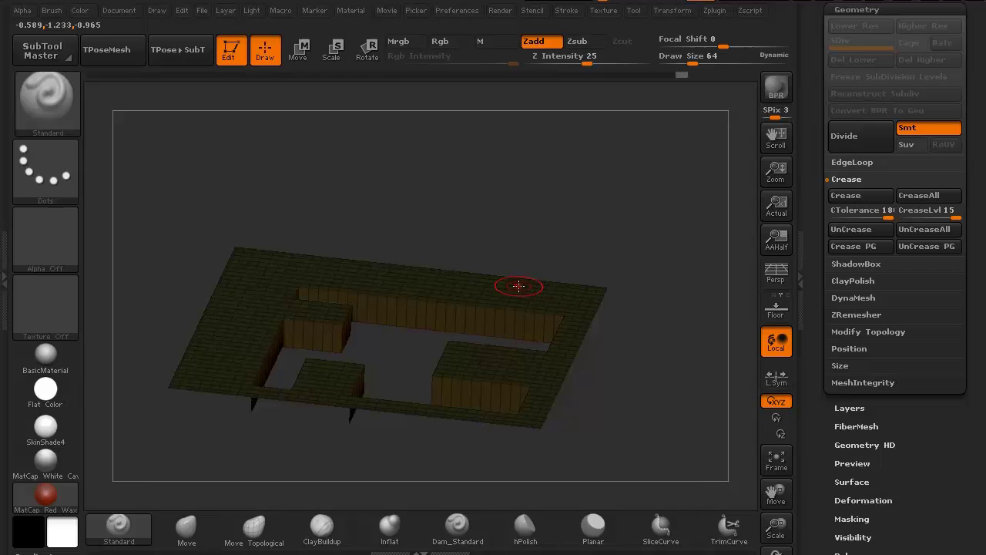
{"action": "mouse_move", "coordinate": [558, 216]}
{"action": "left_mouse_down"}
{"action": "mouse_move", "coordinate": [590, 238]}
{"action": "mouse_move", "coordinate": [540, 216]}
{"action": "mouse_move", "coordinate": [583, 265]}
{"action": "mouse_move", "coordinate": [562, 356]}
{"action": "left_mouse_up"}
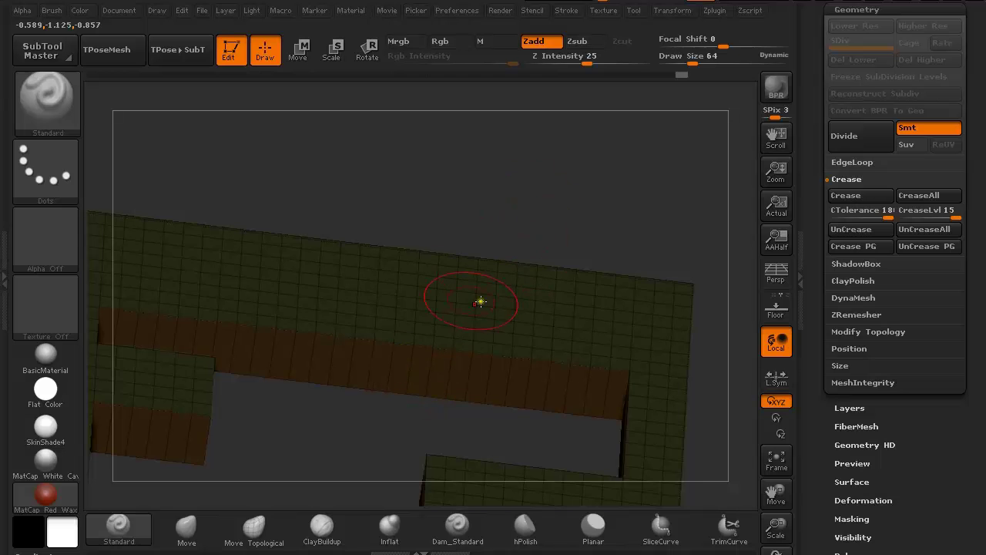
{"action": "left_click_drag", "start_coordinate": [524, 214], "coordinate": [520, 168]}
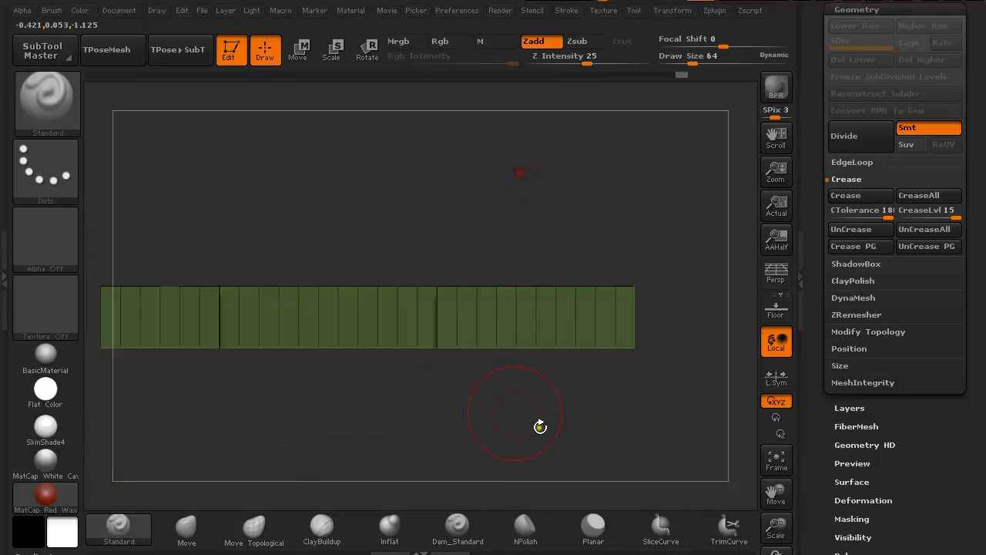
{"action": "mouse_move", "coordinate": [541, 426]}
{"action": "left_mouse_down"}
{"action": "mouse_move", "coordinate": [532, 403]}
{"action": "mouse_move", "coordinate": [421, 397]}
{"action": "mouse_move", "coordinate": [430, 392]}
{"action": "mouse_move", "coordinate": [414, 360]}
{"action": "mouse_move", "coordinate": [429, 370]}
{"action": "left_mouse_up"}
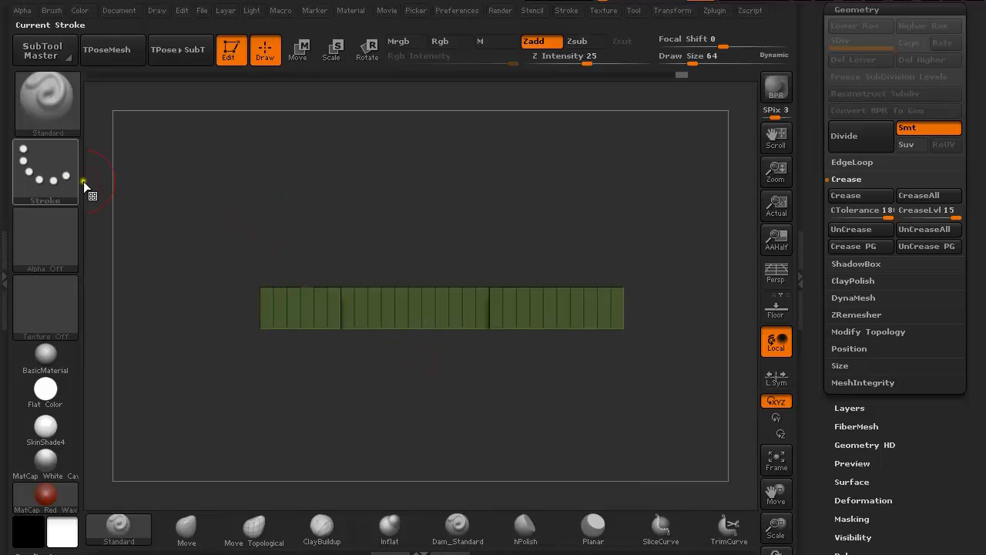
Slice the wall strip lengthwise with SliceCurve into a middle polygroup band
{"action": "key", "text": "ctrl"}
{"action": "key", "text": "shift"}
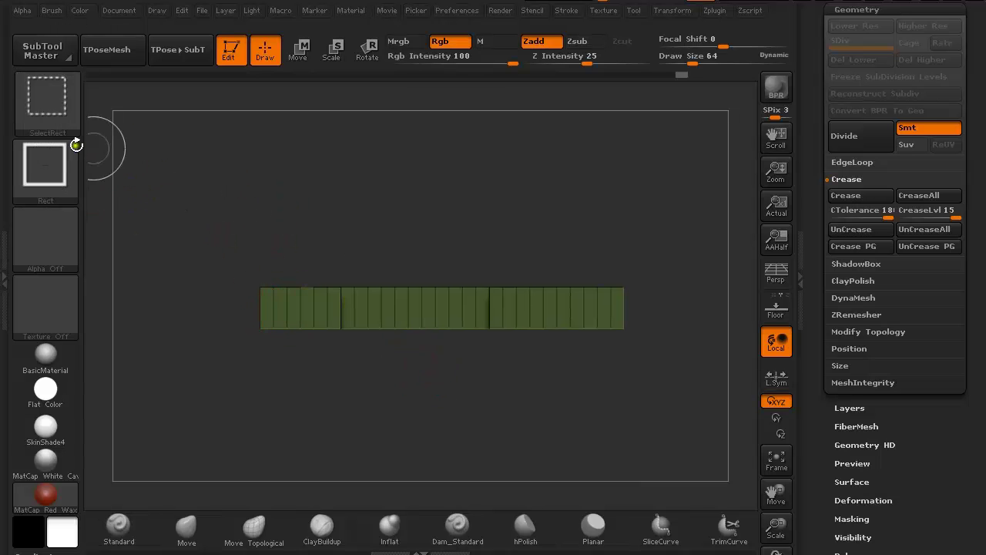
{"action": "left_click", "coordinate": [31, 86], "text": "ctrl+shift"}
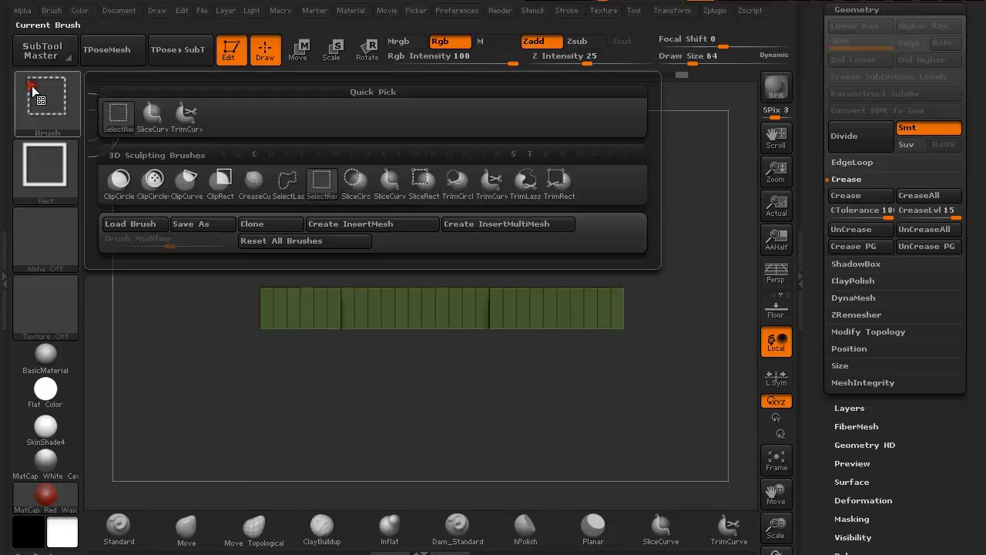
{"action": "left_click", "coordinate": [153, 115], "text": "ctrl+shift"}
{"action": "left_click_drag", "start_coordinate": [245, 305], "coordinate": [693, 301], "text": "ctrl+shift"}
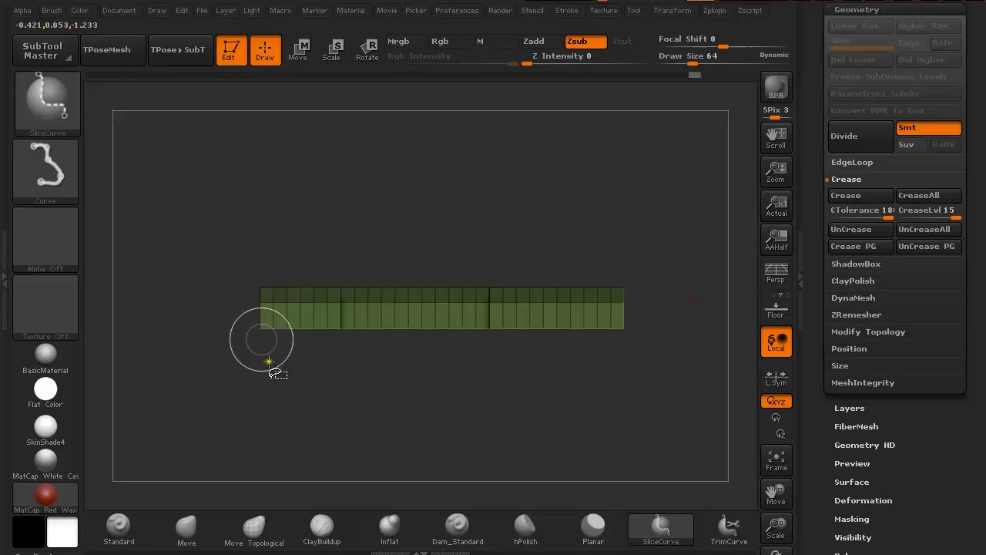
{"action": "left_click_drag", "start_coordinate": [231, 321], "coordinate": [697, 314], "text": "ctrl+shift"}
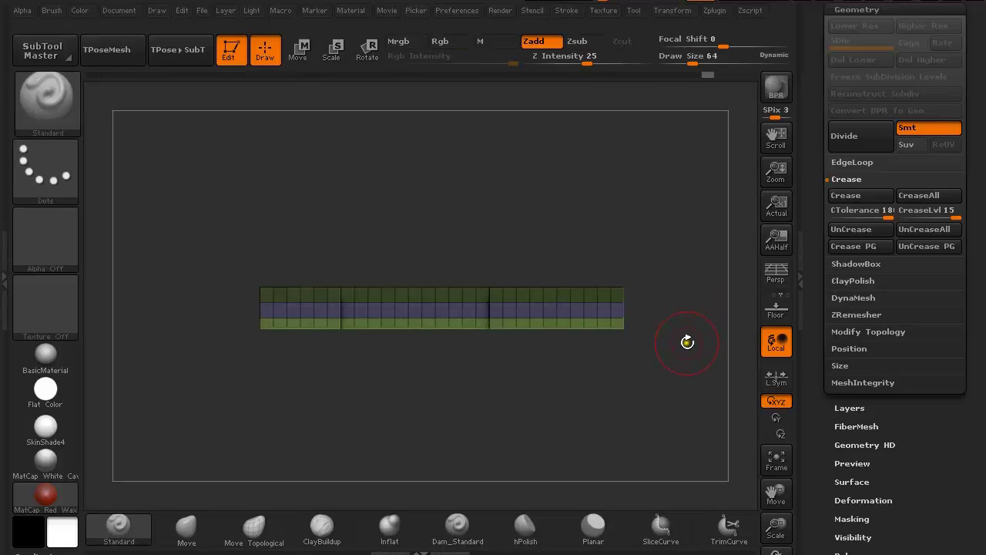
Turn off polygroup colours and hide the wall strip with SelectRect
{"action": "key", "text": "shift+f"}
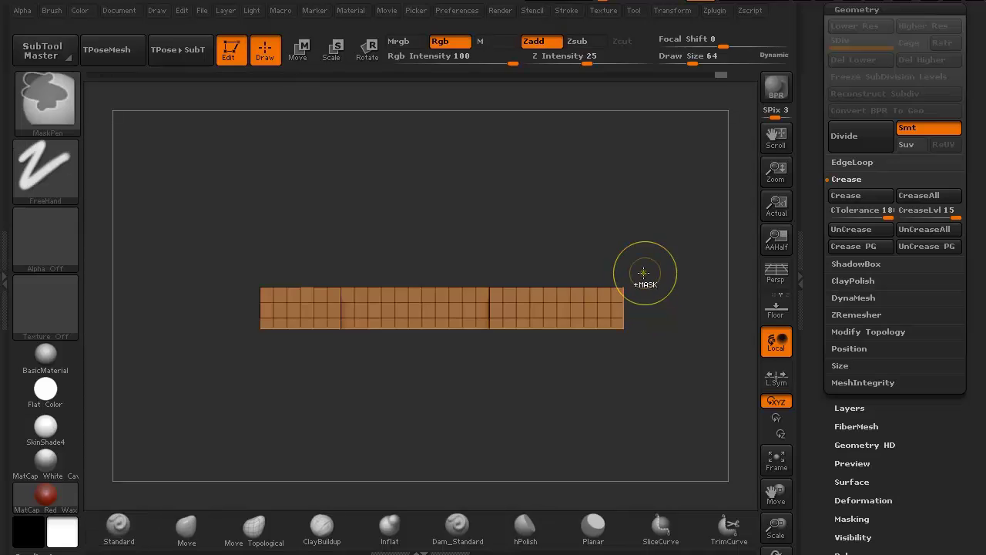
{"action": "left_click_drag", "start_coordinate": [656, 225], "coordinate": [660, 257]}
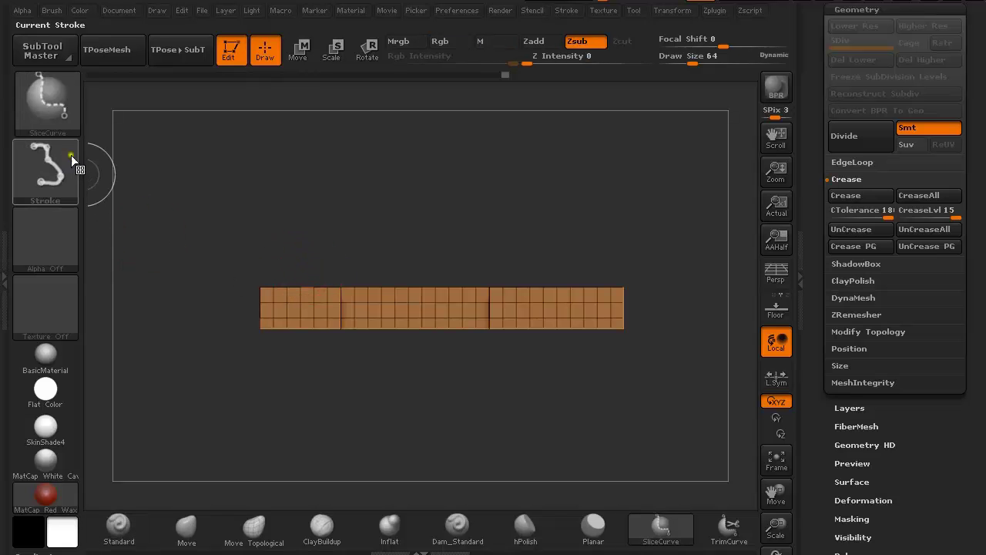
{"action": "left_click", "coordinate": [45, 103], "text": "ctrl+shift"}
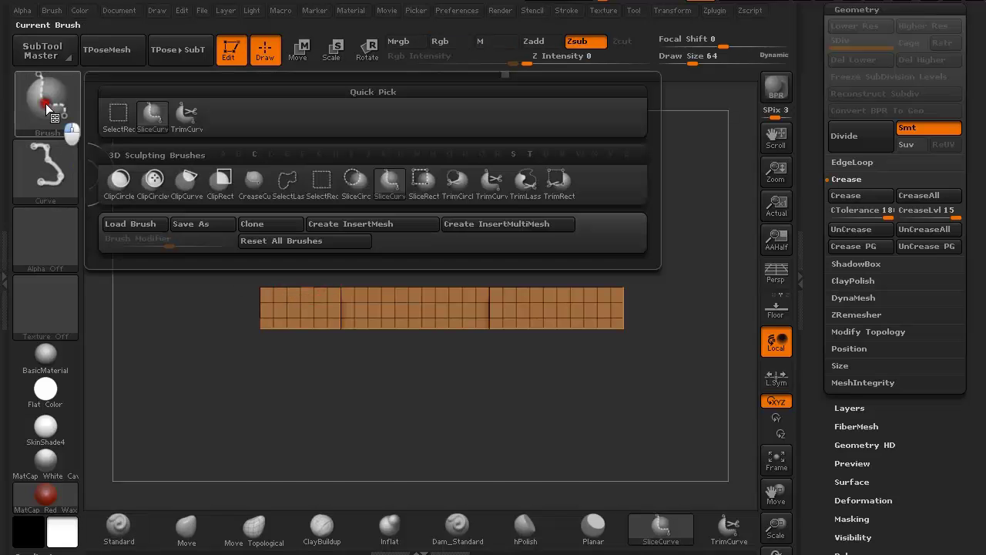
{"action": "left_click", "coordinate": [118, 114]}
{"action": "left_click_drag", "start_coordinate": [672, 376], "coordinate": [223, 293], "text": "ctrl+alt+shift"}
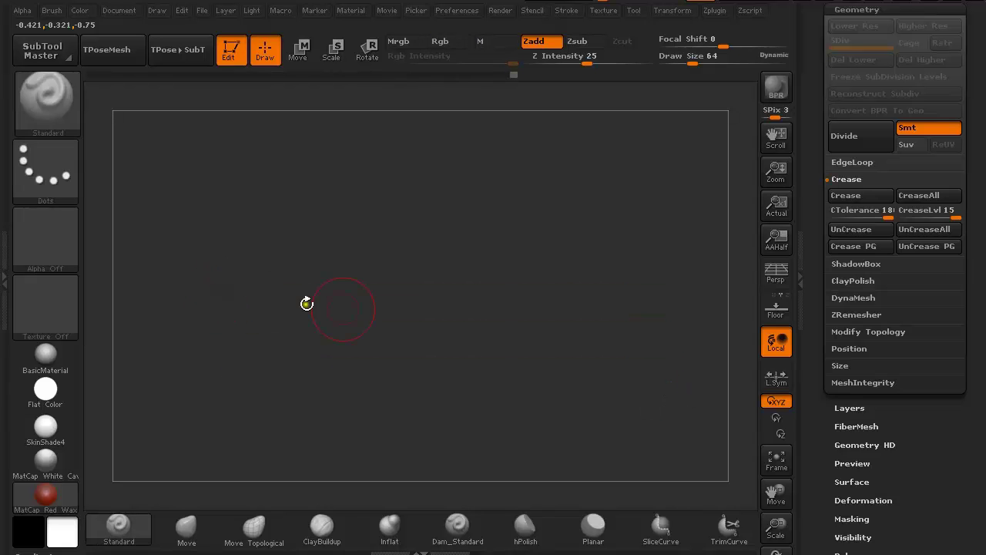
Unhide all geometry and orbit to look down on the sunken inset pattern
{"action": "left_click", "coordinate": [500, 230], "text": "ctrl+shift"}
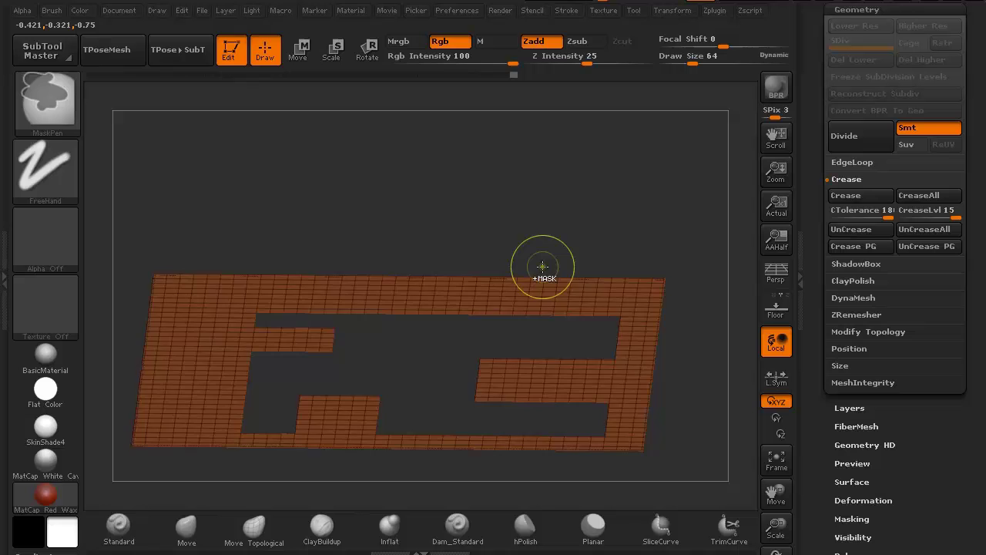
{"action": "left_click", "coordinate": [582, 204], "text": "ctrl+shift"}
{"action": "mouse_move", "coordinate": [583, 205]}
{"action": "left_mouse_down"}
{"action": "mouse_move", "coordinate": [590, 216]}
{"action": "mouse_move", "coordinate": [592, 202]}
{"action": "left_mouse_up"}
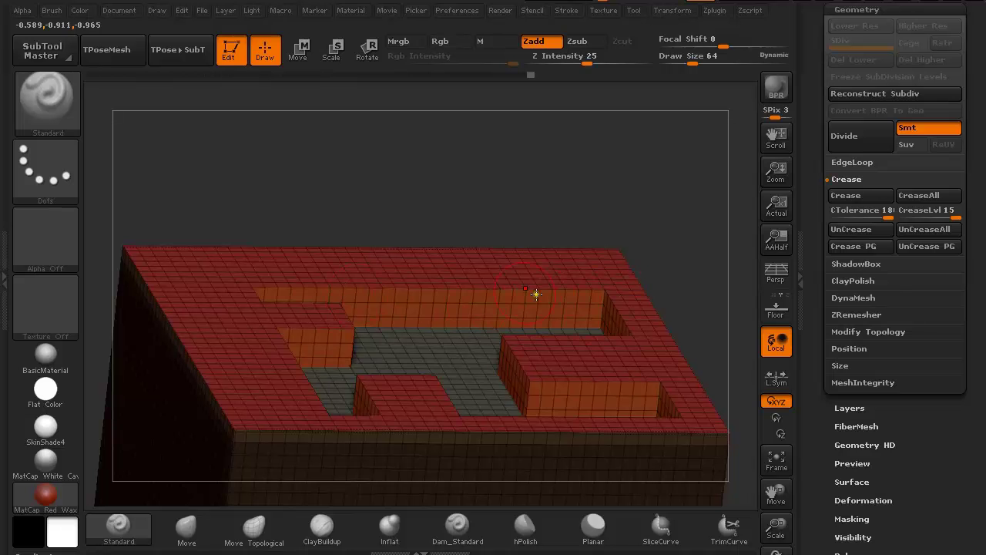
{"action": "mouse_move", "coordinate": [581, 263]}
{"action": "left_mouse_down"}
{"action": "mouse_move", "coordinate": [585, 213]}
{"action": "mouse_move", "coordinate": [539, 160]}
{"action": "left_mouse_up"}
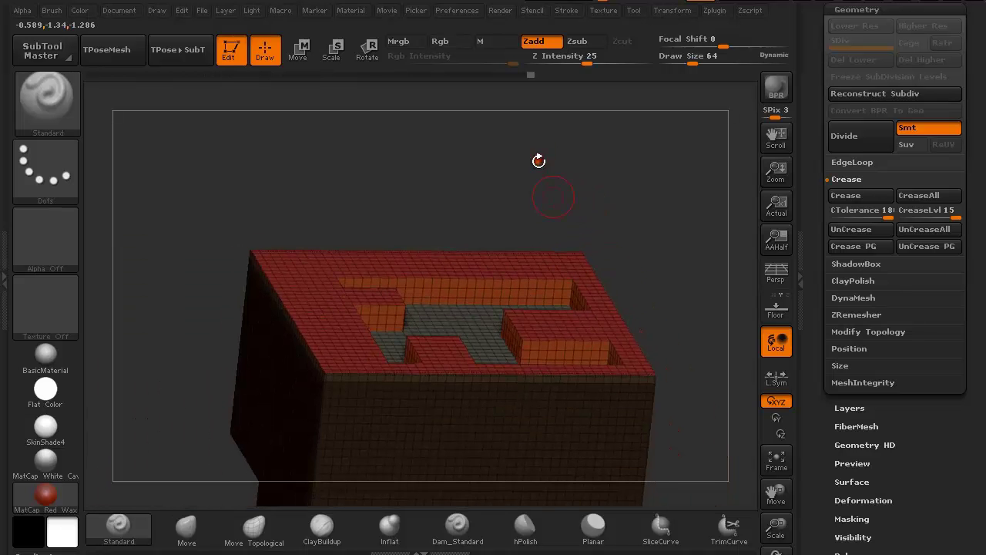
{"action": "mouse_move", "coordinate": [631, 240]}
{"action": "left_mouse_down"}
{"action": "mouse_move", "coordinate": [632, 286]}
{"action": "mouse_move", "coordinate": [649, 324]}
{"action": "mouse_move", "coordinate": [603, 220]}
{"action": "mouse_move", "coordinate": [627, 311]}
{"action": "mouse_move", "coordinate": [617, 342]}
{"action": "mouse_move", "coordinate": [615, 278]}
{"action": "mouse_move", "coordinate": [636, 252]}
{"action": "mouse_move", "coordinate": [640, 219]}
{"action": "mouse_move", "coordinate": [651, 282]}
{"action": "mouse_move", "coordinate": [622, 304]}
{"action": "mouse_move", "coordinate": [558, 265]}
{"action": "left_mouse_up"}
{"action": "mouse_move", "coordinate": [539, 378]}
{"action": "left_mouse_down"}
{"action": "mouse_move", "coordinate": [578, 424]}
{"action": "mouse_move", "coordinate": [583, 286]}
{"action": "mouse_move", "coordinate": [590, 301]}
{"action": "left_mouse_up"}
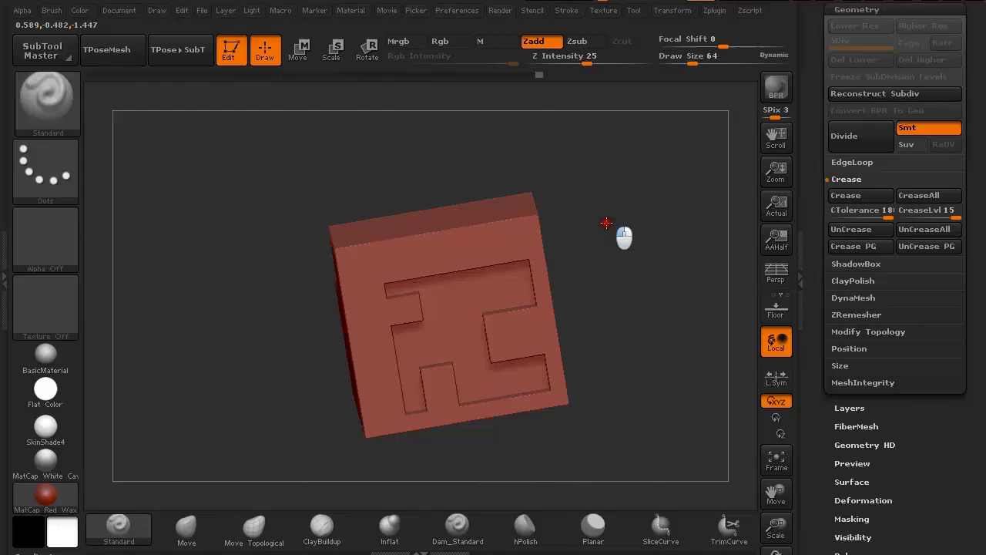